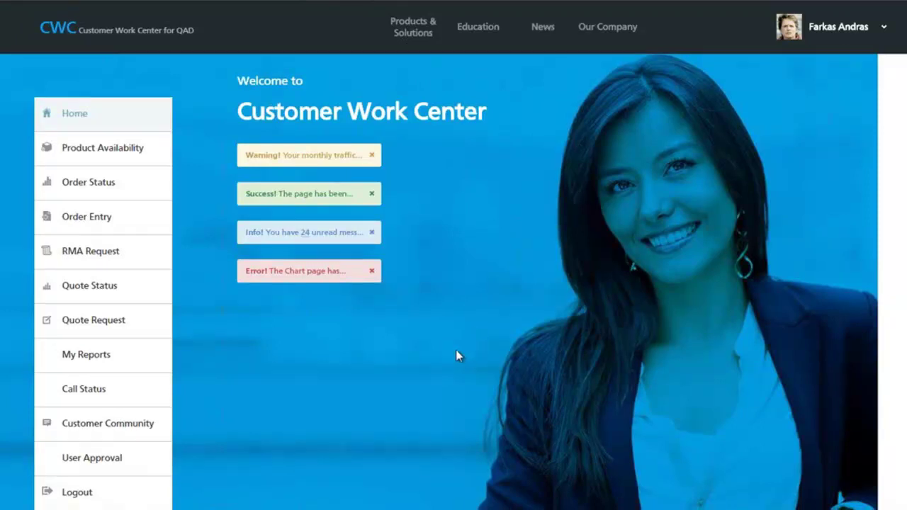
- Search Product Availability for item 02-0005 on price list MAIN
{"action": "scroll", "coordinate": [456, 356], "scroll_direction": "down", "scroll_amount": 1}
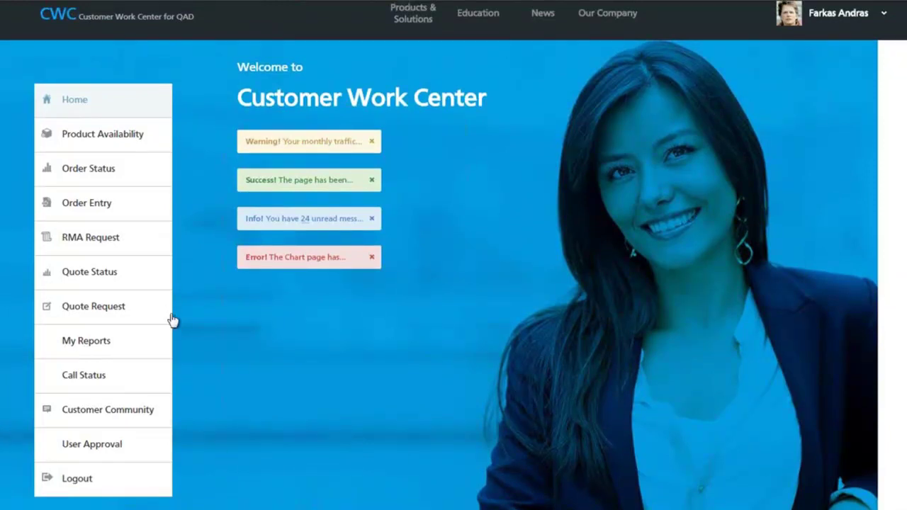
{"action": "left_click", "coordinate": [124, 136]}
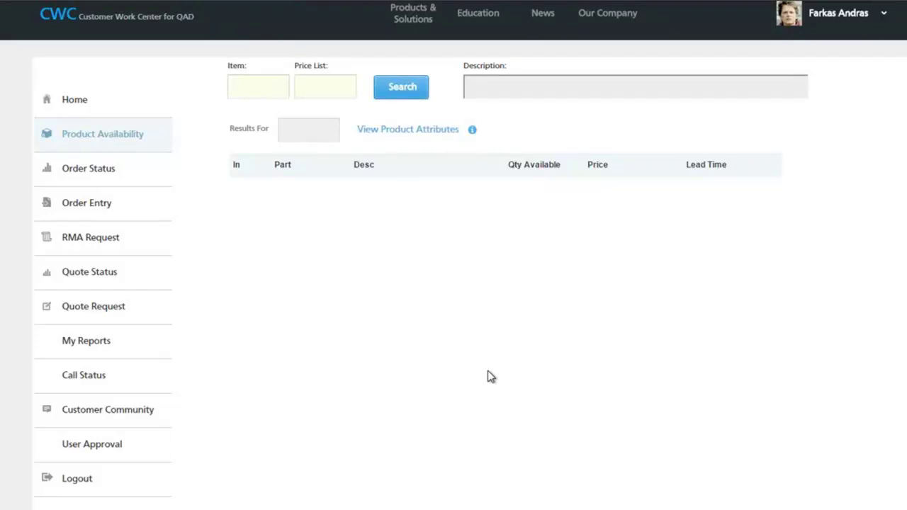
{"action": "left_click", "coordinate": [273, 88]}
{"action": "type", "text": "02-"}
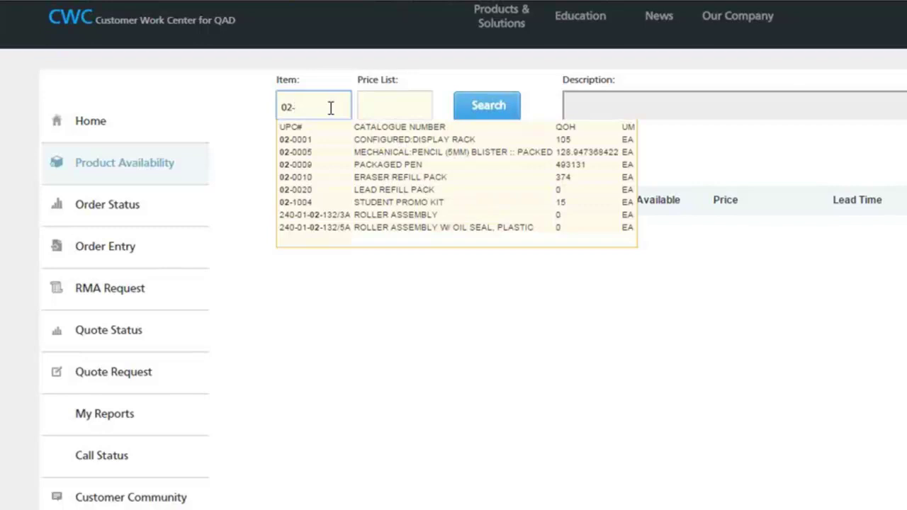
{"action": "left_click", "coordinate": [339, 155]}
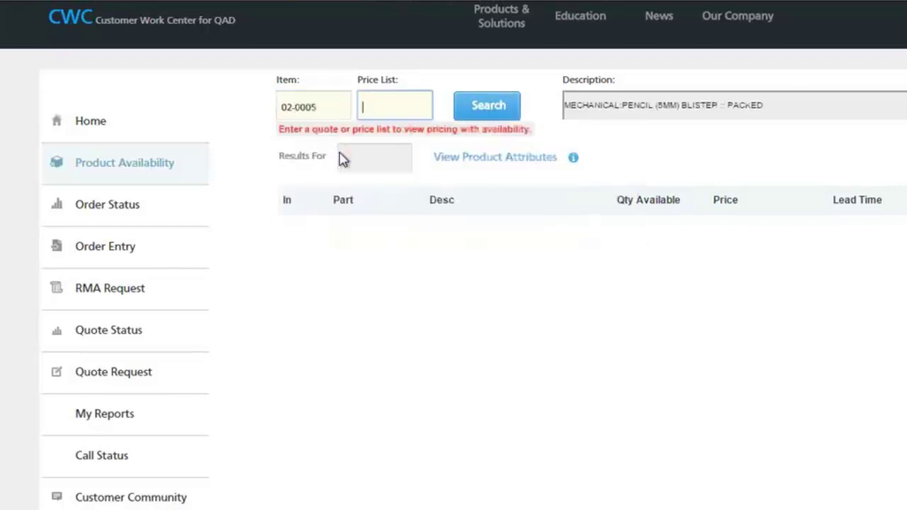
{"action": "type", "text": "MAIN"}
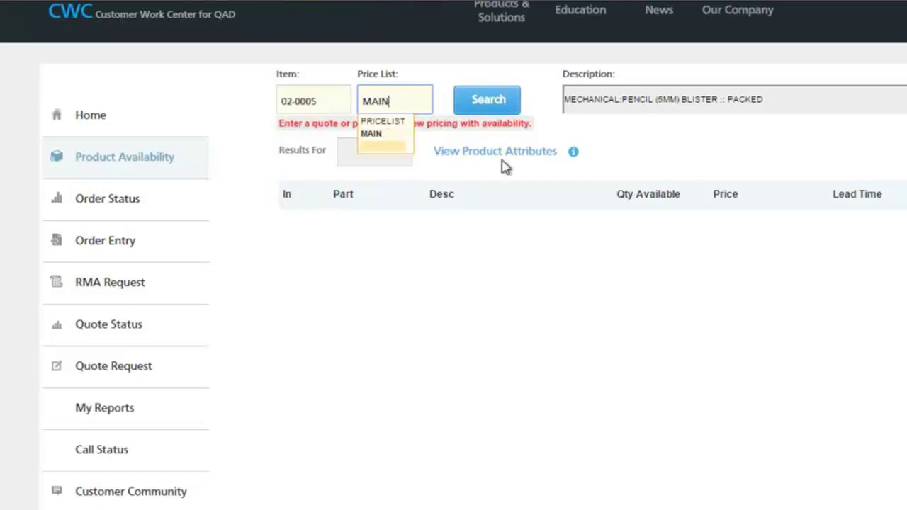
{"action": "left_click", "coordinate": [496, 103]}
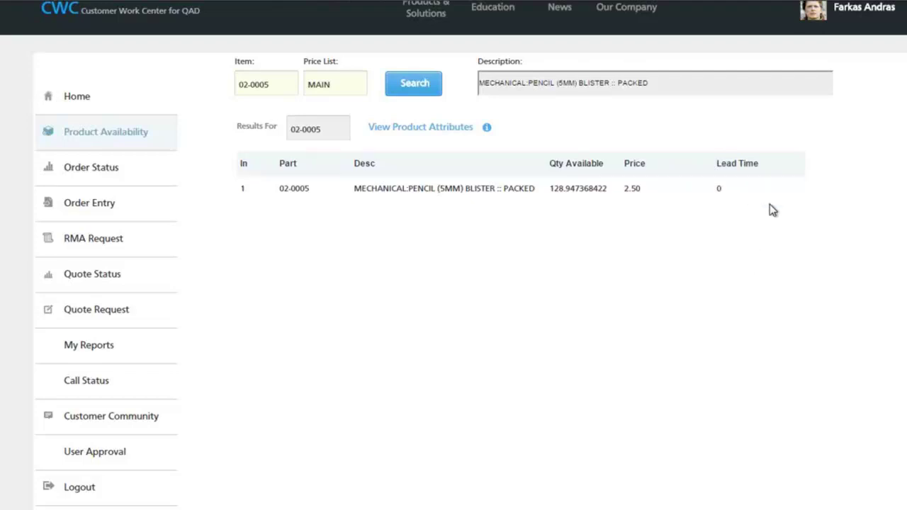
- Review and close 02-0005's product attributes, then go to the Order Status page
{"action": "left_click", "coordinate": [489, 132]}
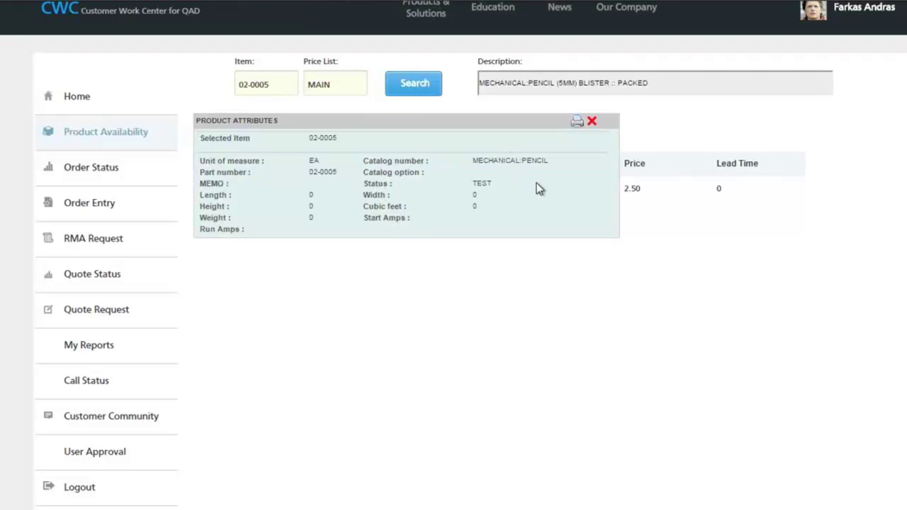
{"action": "left_click", "coordinate": [592, 121]}
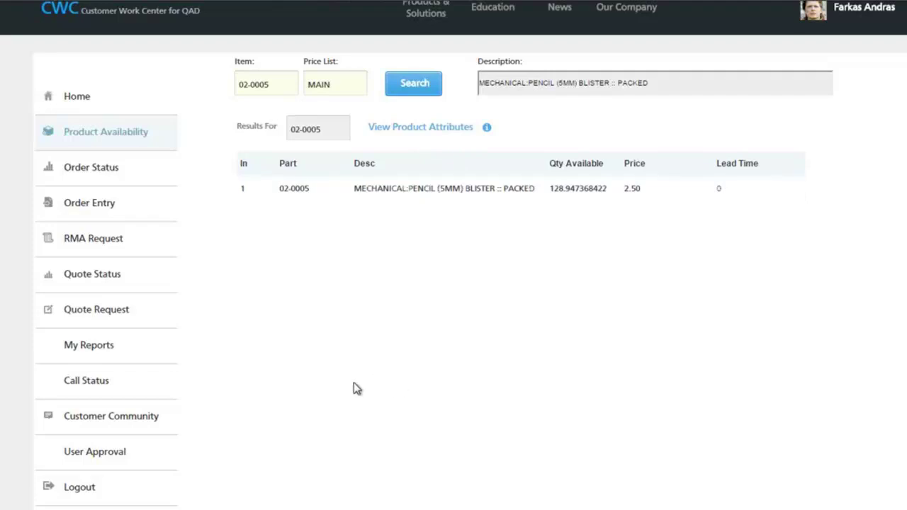
{"action": "left_click", "coordinate": [98, 170]}
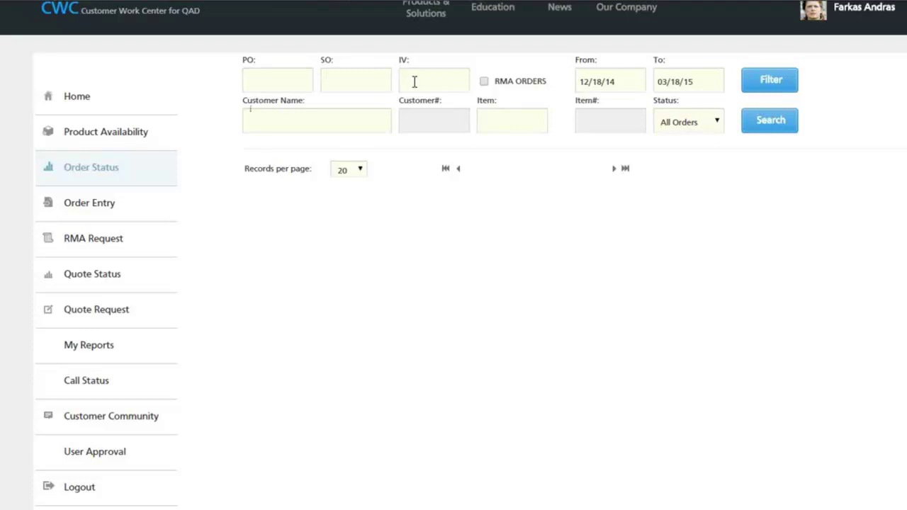
- Clear the Customer Name and Item filters on the Order Status search
{"action": "left_click", "coordinate": [351, 112]}
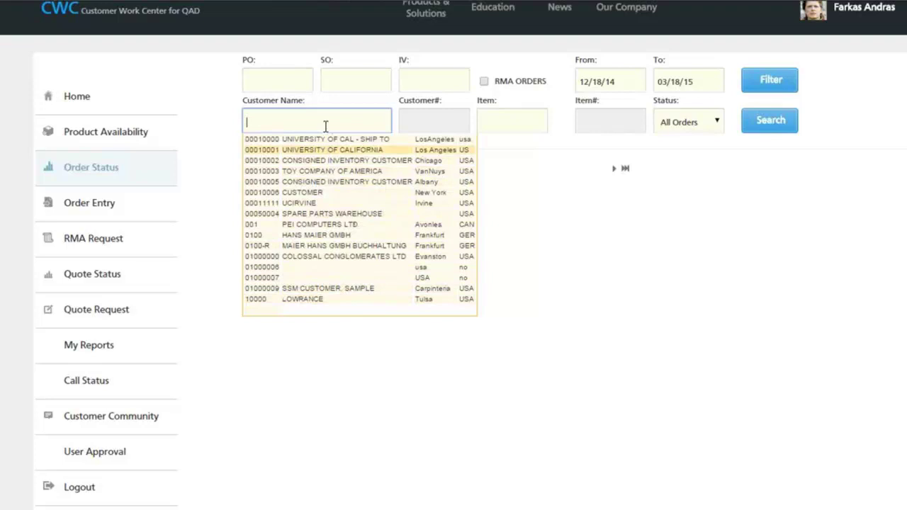
{"action": "type", "text": "OR"}
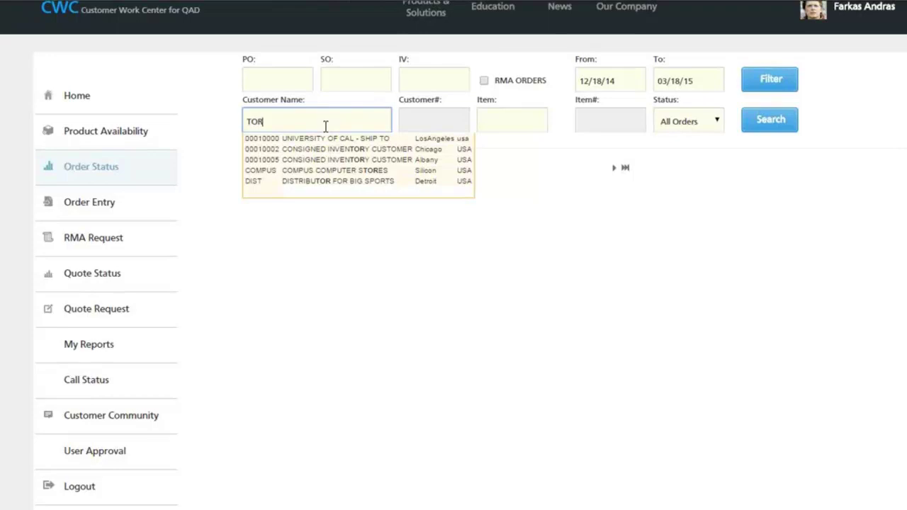
{"action": "scroll", "coordinate": [326, 126], "scroll_direction": "down", "scroll_amount": 1}
{"action": "scroll", "coordinate": [340, 136], "scroll_direction": "up", "scroll_amount": 1}
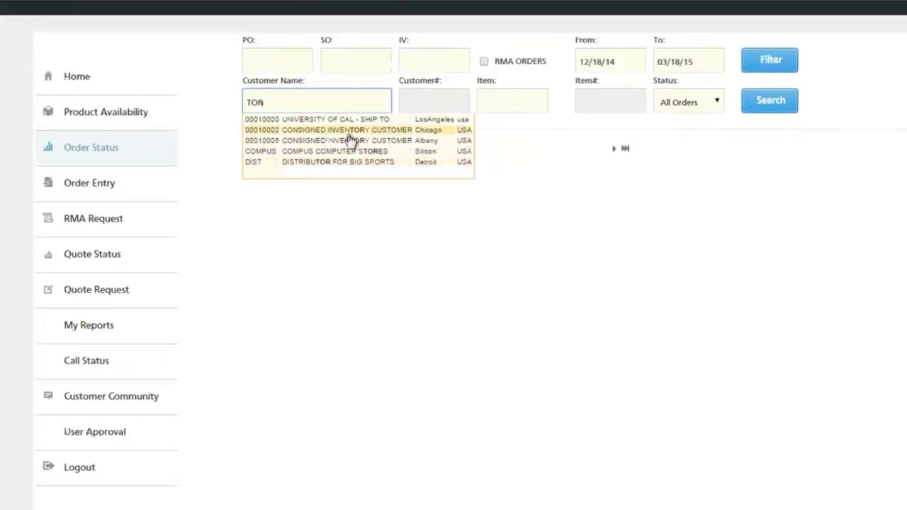
{"action": "left_click", "coordinate": [496, 231]}
{"action": "double_click", "coordinate": [283, 103]}
{"action": "key", "text": "BackSpace"}
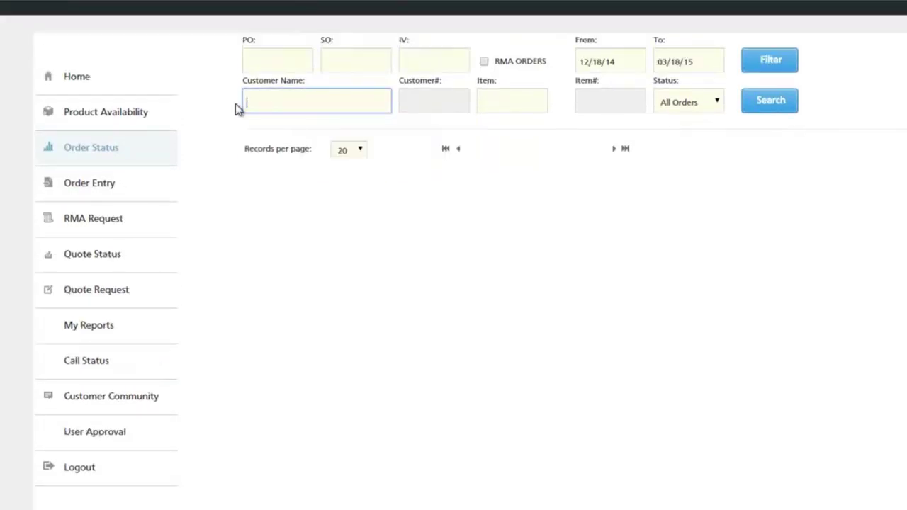
{"action": "left_click", "coordinate": [263, 106]}
{"action": "left_click", "coordinate": [519, 101]}
{"action": "key", "text": "Down"}
{"action": "key", "text": "Down"}
{"action": "left_click", "coordinate": [401, 235]}
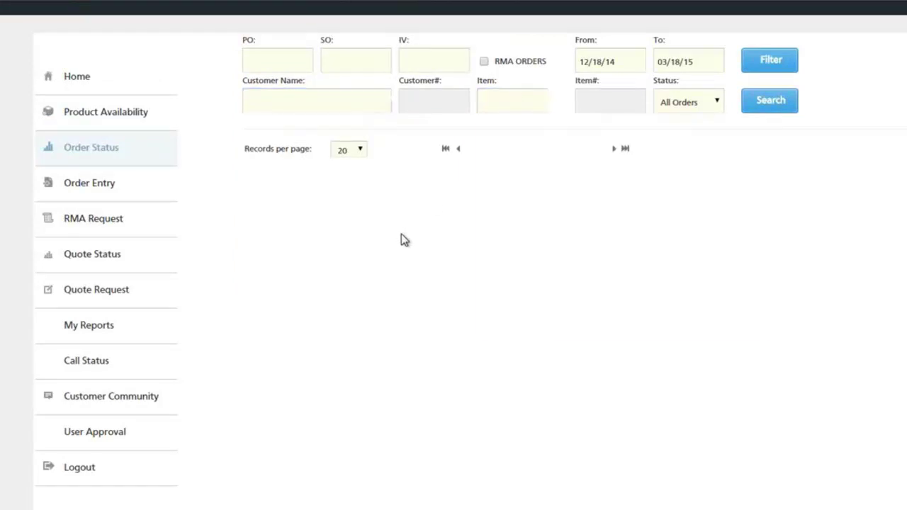
{"action": "scroll", "coordinate": [434, 256], "scroll_direction": "up", "scroll_amount": 1}
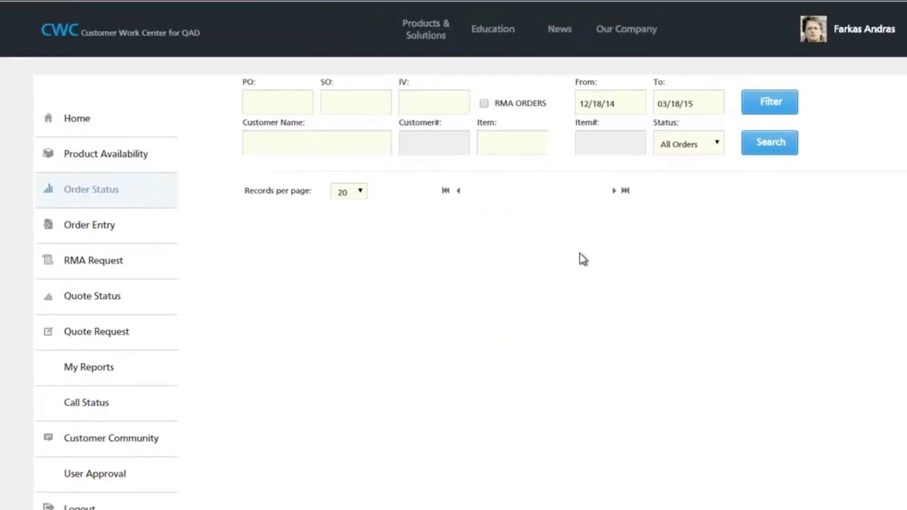
- Change the From date to 12/18/12 and search the orders
{"action": "left_click", "coordinate": [619, 101]}
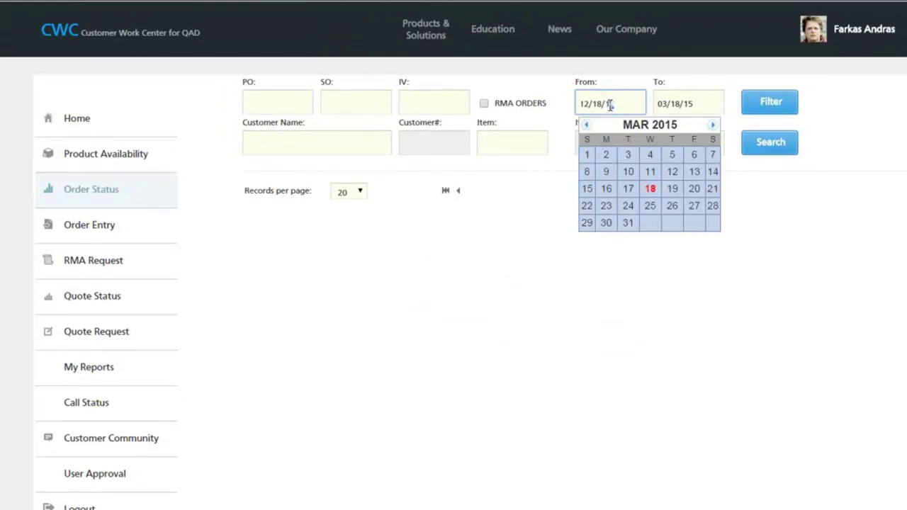
{"action": "type", "text": "2"}
{"action": "left_click", "coordinate": [775, 154]}
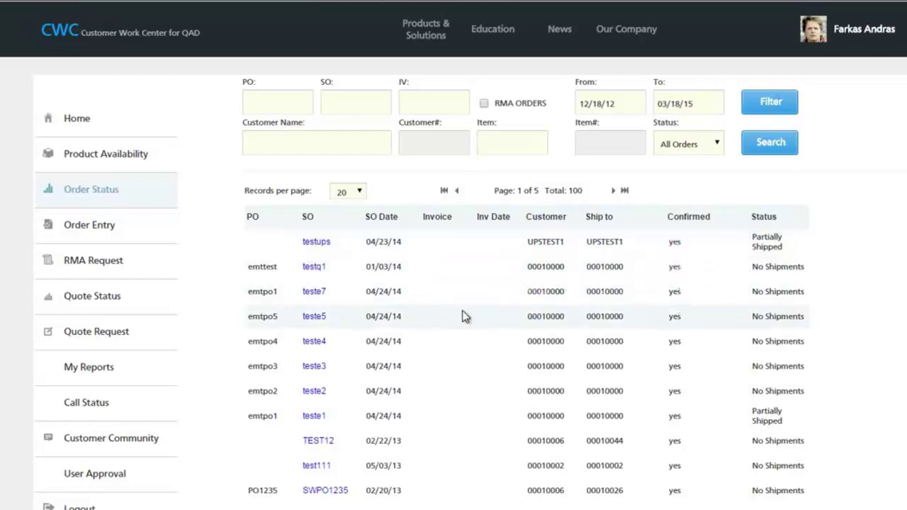
- Open order SWPO1234's review and print its sales order as a PDF
{"action": "scroll", "coordinate": [474, 341], "scroll_direction": "down", "scroll_amount": 1}
{"action": "scroll", "coordinate": [473, 343], "scroll_direction": "down", "scroll_amount": 3}
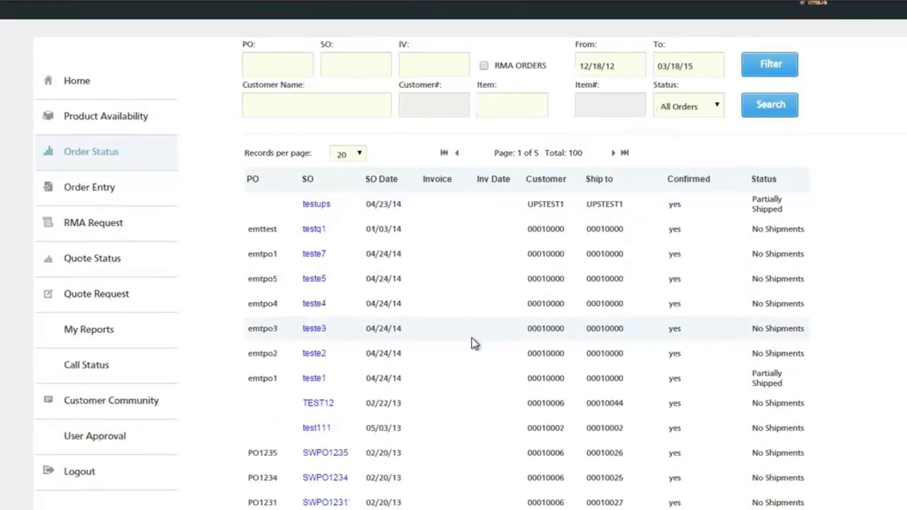
{"action": "scroll", "coordinate": [474, 343], "scroll_direction": "down", "scroll_amount": 2}
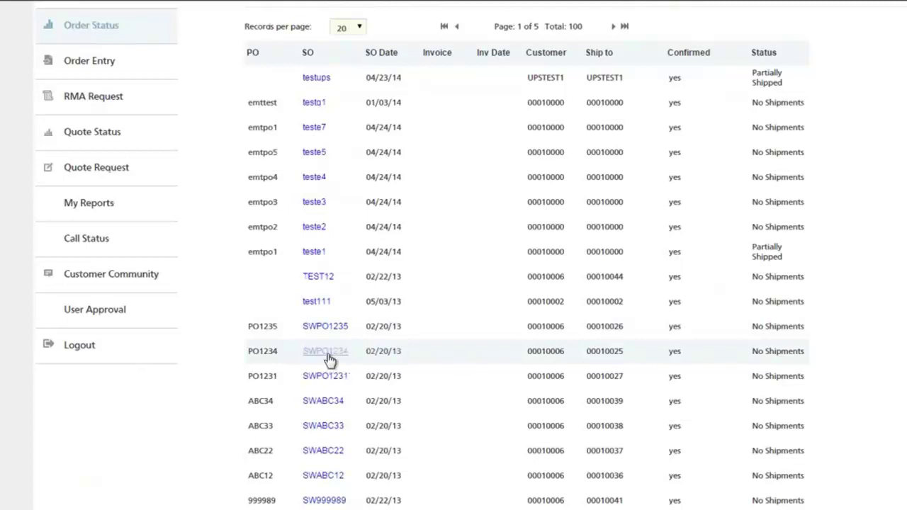
{"action": "left_click", "coordinate": [327, 355]}
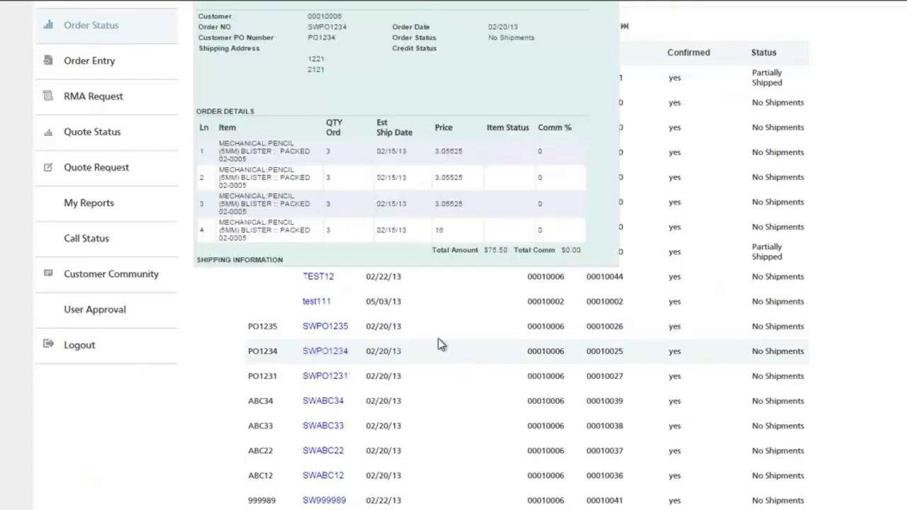
{"action": "scroll", "coordinate": [564, 148], "scroll_direction": "up", "scroll_amount": 2}
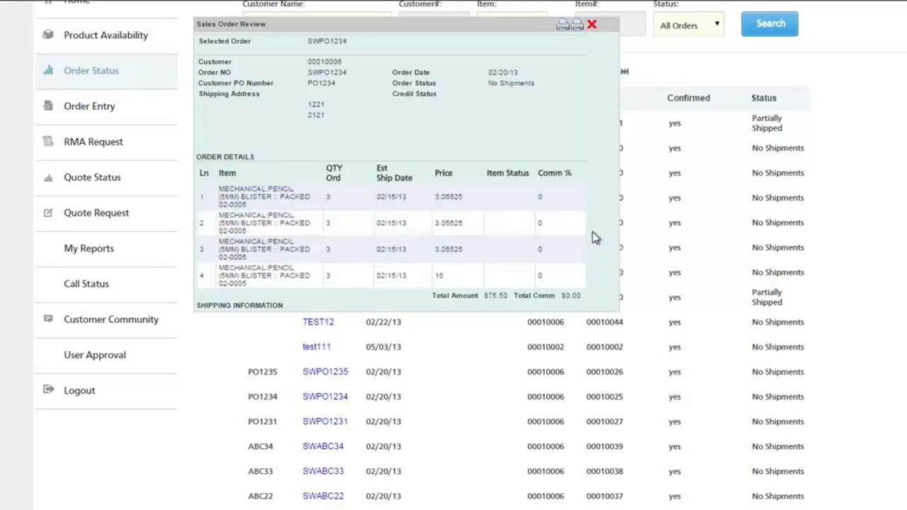
{"action": "left_click", "coordinate": [578, 26]}
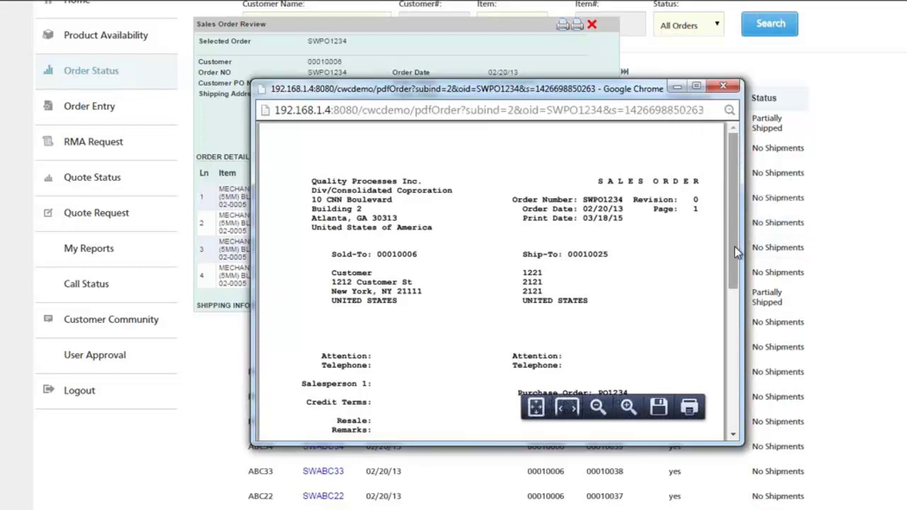
- Close the sales order PDF, then view and close the sales order review summary PDF
{"action": "mouse_move", "coordinate": [736, 252]}
{"action": "left_mouse_down"}
{"action": "mouse_move", "coordinate": [740, 375]}
{"action": "mouse_move", "coordinate": [737, 245]}
{"action": "left_mouse_up"}
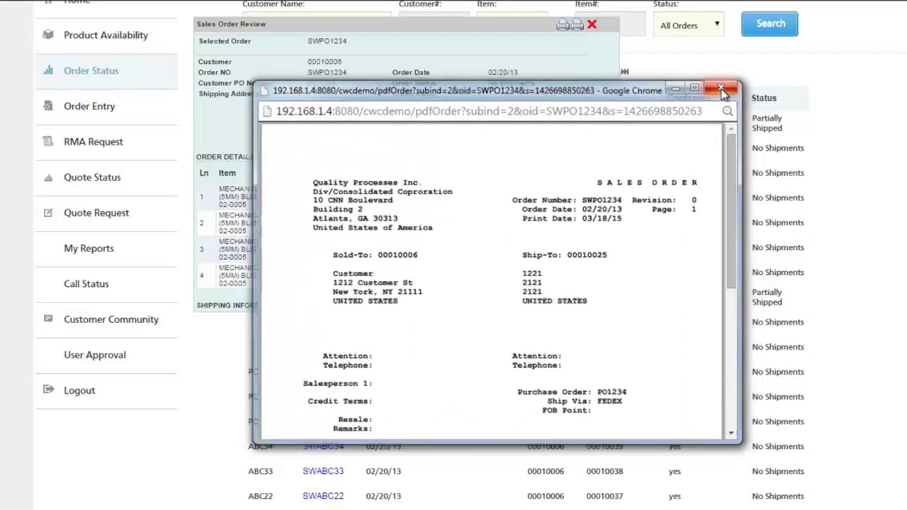
{"action": "left_click", "coordinate": [722, 90]}
{"action": "left_click", "coordinate": [561, 26]}
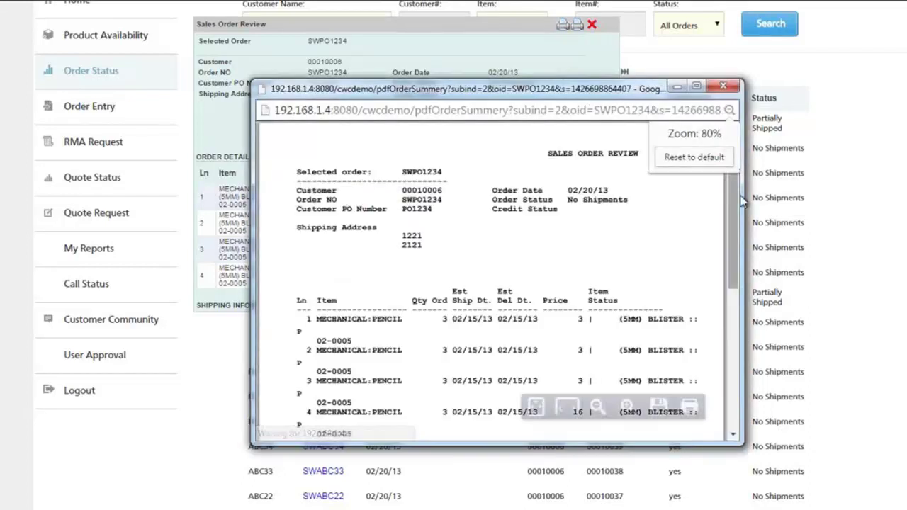
{"action": "left_click", "coordinate": [736, 331]}
{"action": "left_click_drag", "start_coordinate": [735, 330], "coordinate": [737, 204]}
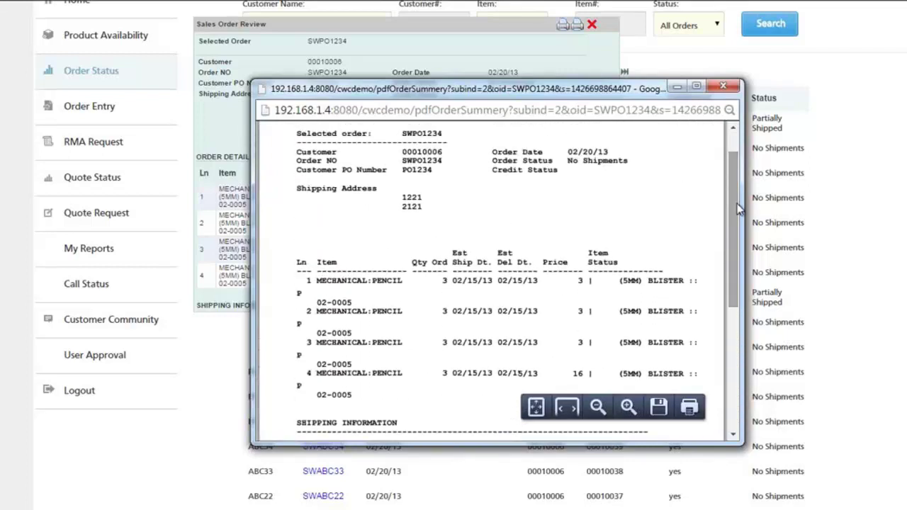
{"action": "left_click_drag", "start_coordinate": [737, 203], "coordinate": [739, 271]}
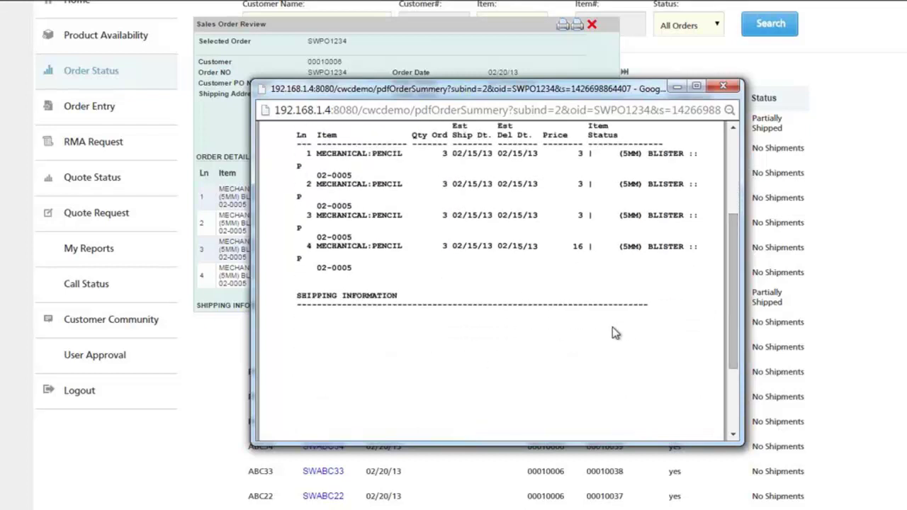
{"action": "left_click", "coordinate": [723, 85]}
- Close the Sales Order Review and bring up the order status filter choices
{"action": "left_click", "coordinate": [592, 24]}
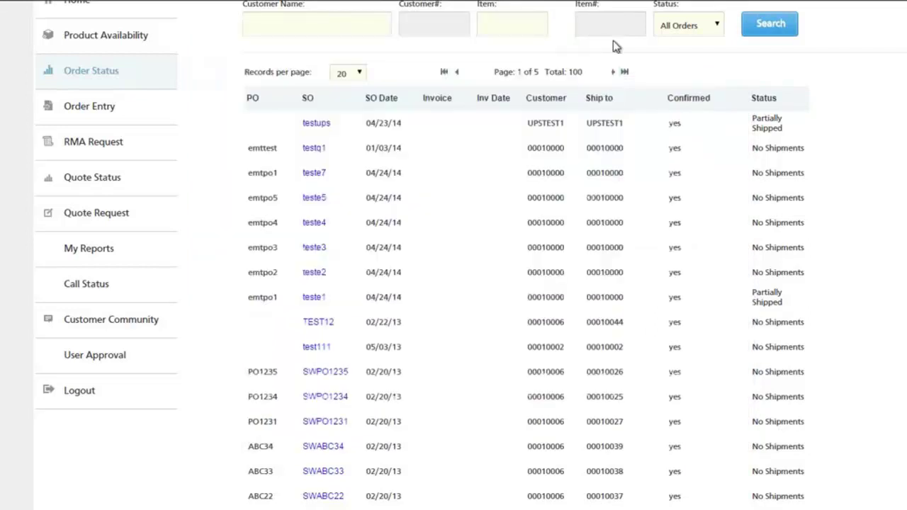
{"action": "scroll", "coordinate": [861, 340], "scroll_direction": "down", "scroll_amount": 3}
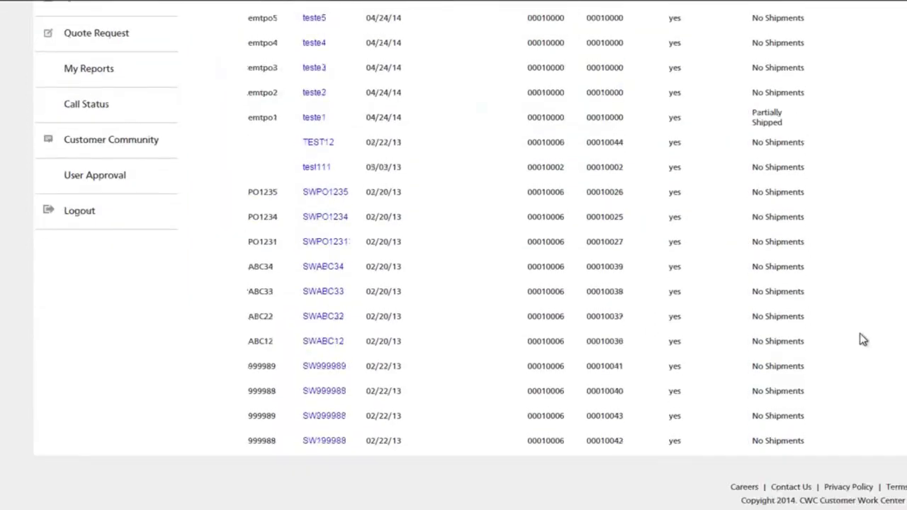
{"action": "scroll", "coordinate": [861, 340], "scroll_direction": "up", "scroll_amount": 5}
{"action": "left_click", "coordinate": [712, 144]}
- Filter the order list to Closed Order and open invoice IV20233 for SO34131
{"action": "left_click", "coordinate": [692, 190]}
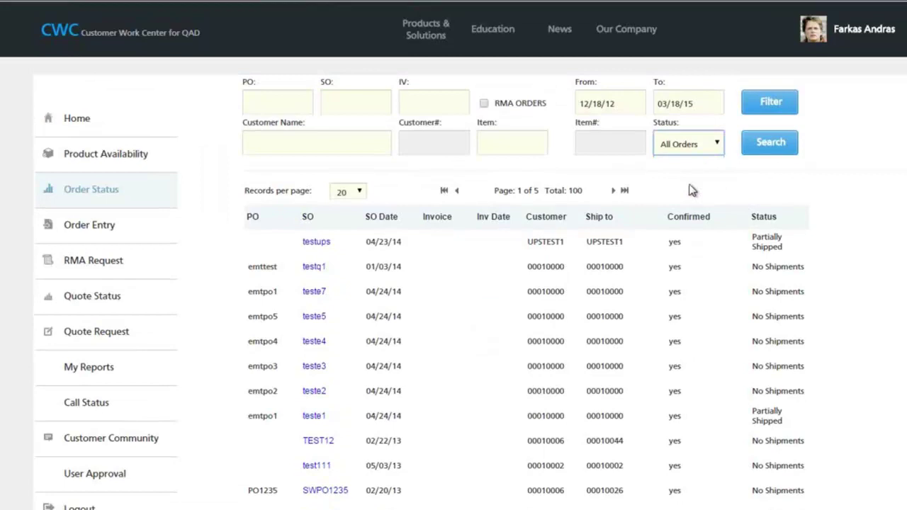
{"action": "left_click", "coordinate": [765, 144]}
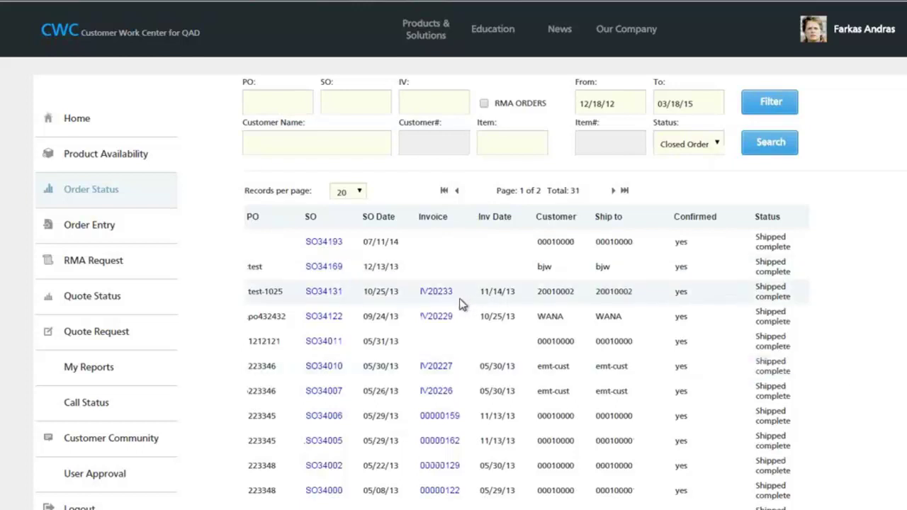
{"action": "left_click", "coordinate": [438, 293]}
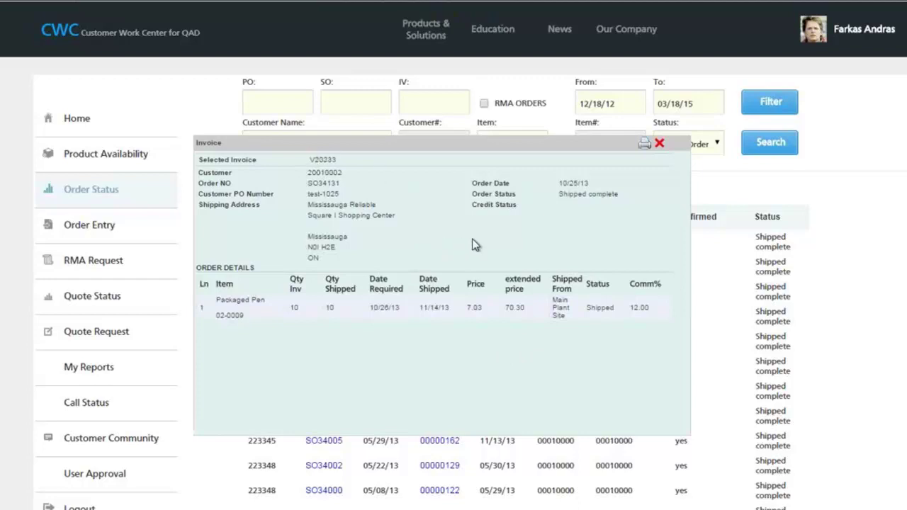
- View invoice IV20233's printable PDF totalling 70.30, then close the PDF and invoice panel
{"action": "left_click", "coordinate": [644, 145]}
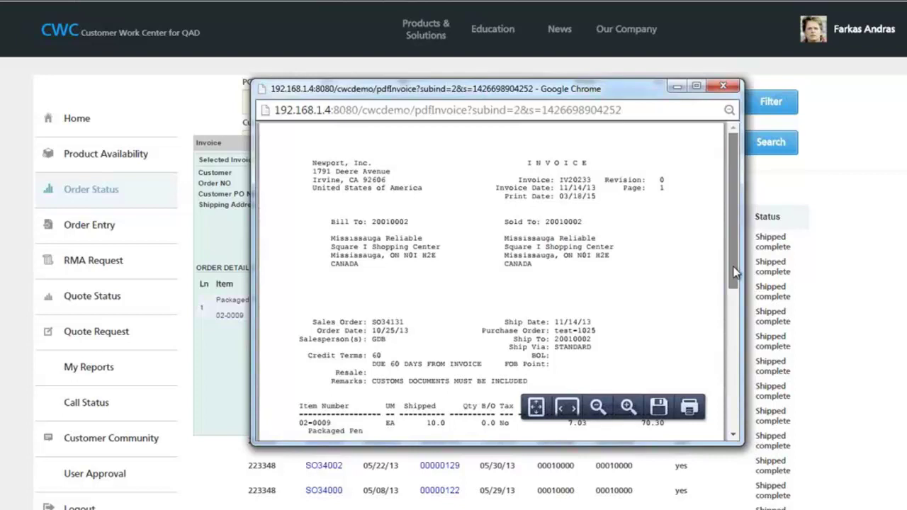
{"action": "left_click_drag", "start_coordinate": [736, 273], "coordinate": [730, 129]}
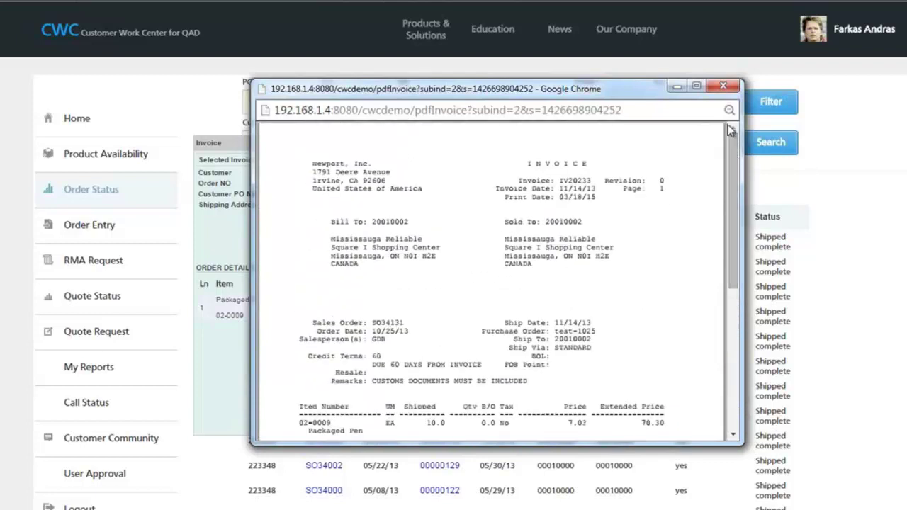
{"action": "left_click", "coordinate": [723, 86]}
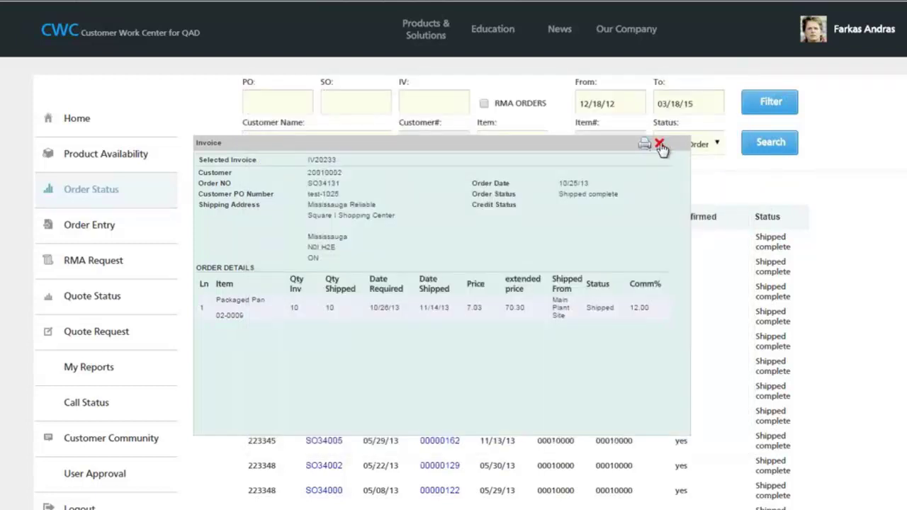
{"action": "left_click", "coordinate": [660, 144]}
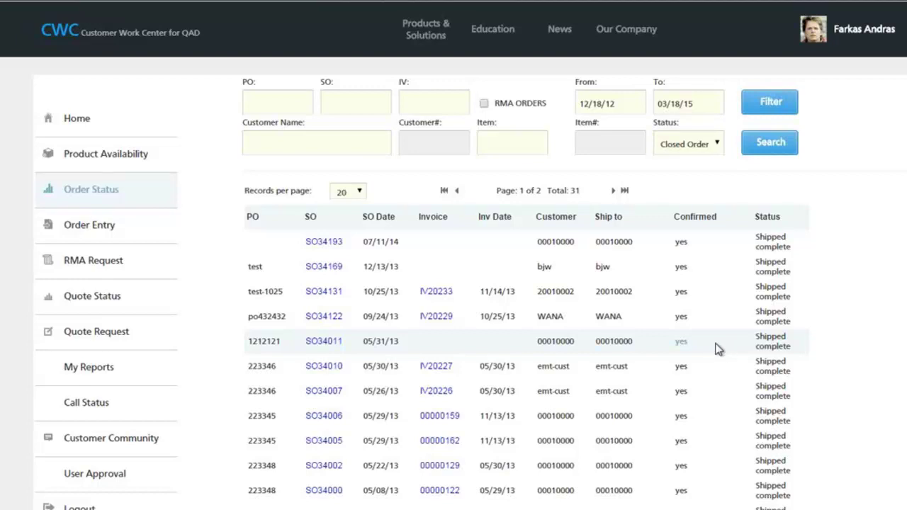
- Start a new order and select customer TOY COMPANY OF AMERICA (00010003)
{"action": "left_click", "coordinate": [116, 234]}
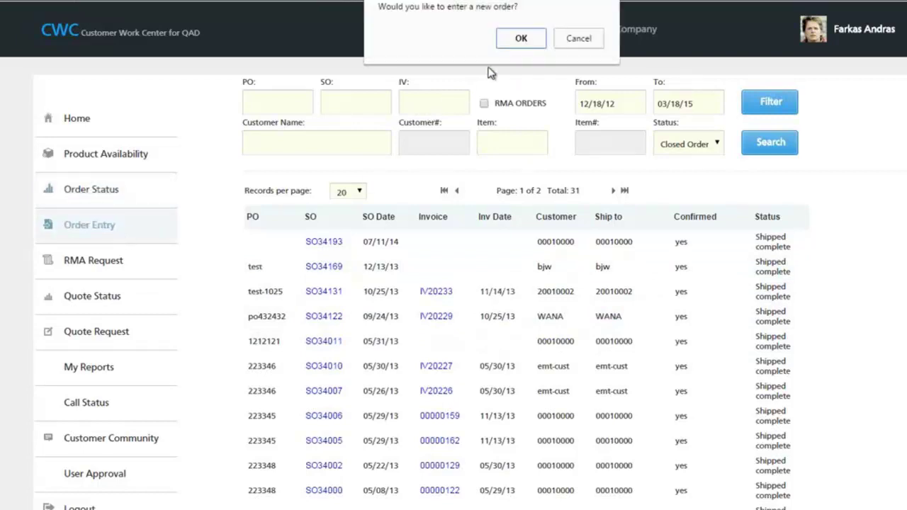
{"action": "left_click", "coordinate": [507, 44]}
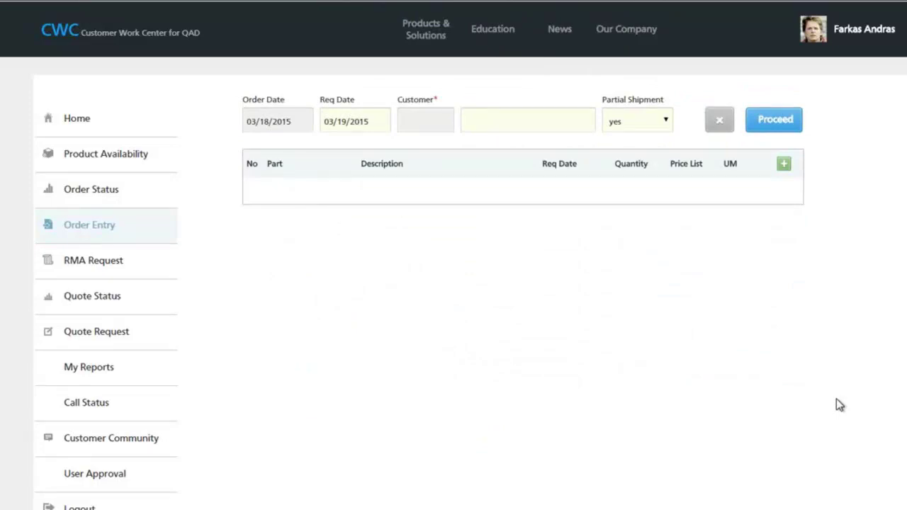
{"action": "left_click", "coordinate": [581, 120]}
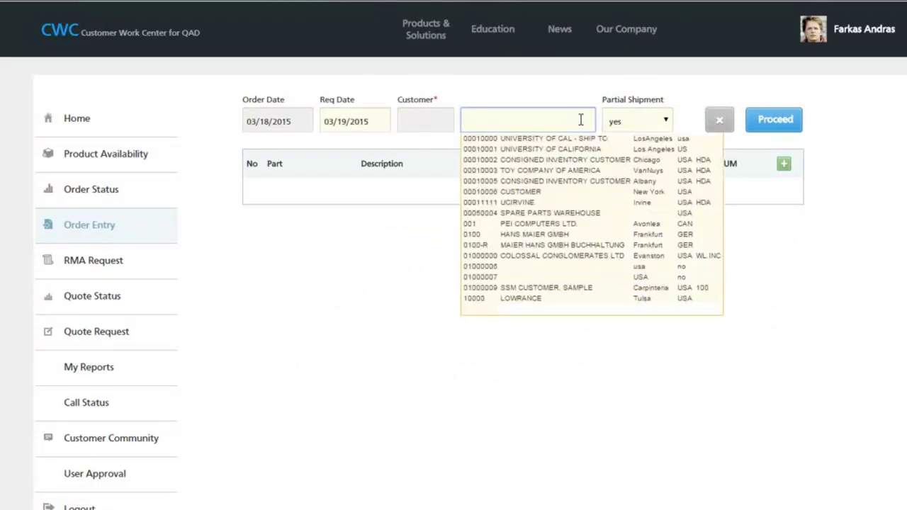
{"action": "left_click", "coordinate": [551, 171]}
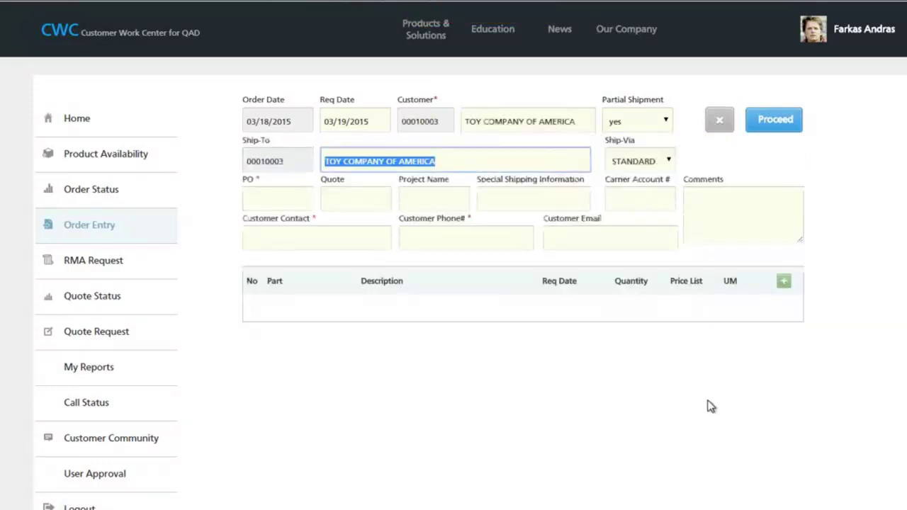
{"action": "left_click", "coordinate": [480, 158]}
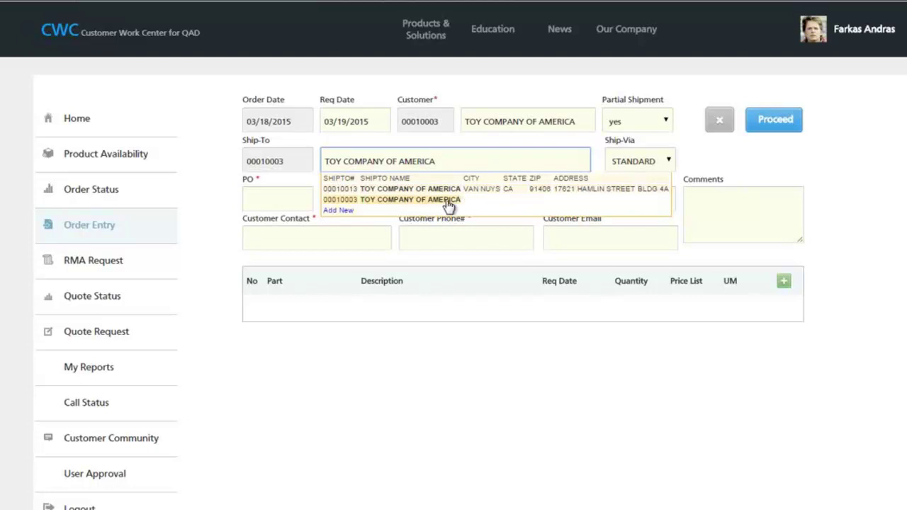
- Enter PO test317 plus the customer contact's name and phone number in the order header
{"action": "left_click", "coordinate": [340, 210]}
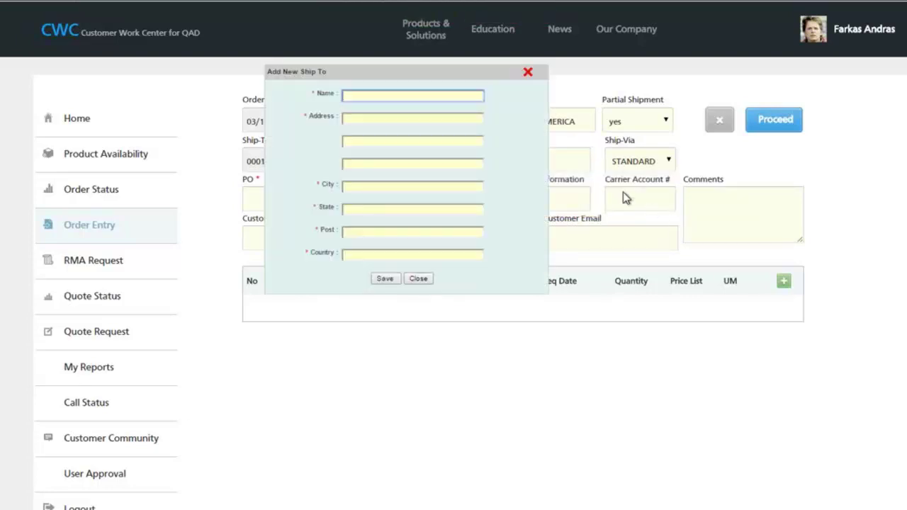
{"action": "left_click", "coordinate": [528, 74]}
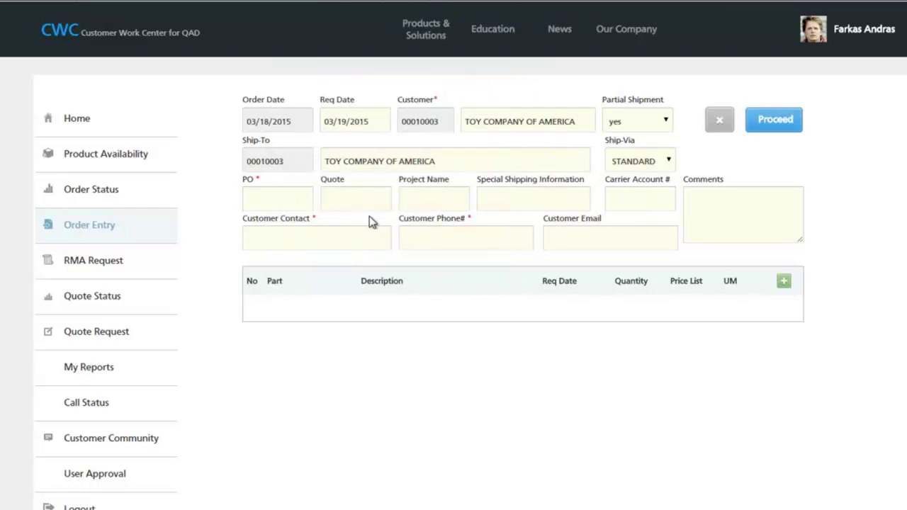
{"action": "left_click", "coordinate": [272, 199]}
{"action": "type", "text": "test317"}
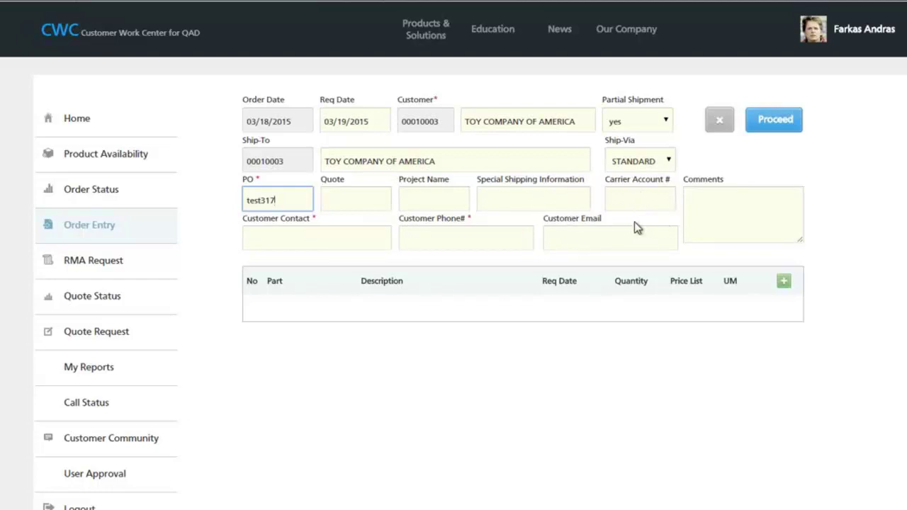
{"action": "left_click", "coordinate": [330, 238]}
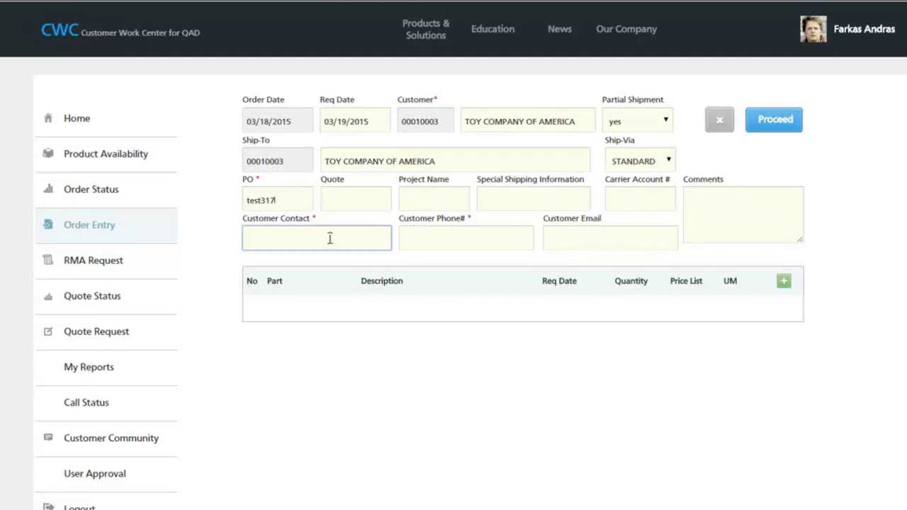
{"action": "type", "text": "joe"}
{"action": "key", "text": "Tab"}
{"action": "type", "text": "222-222"}
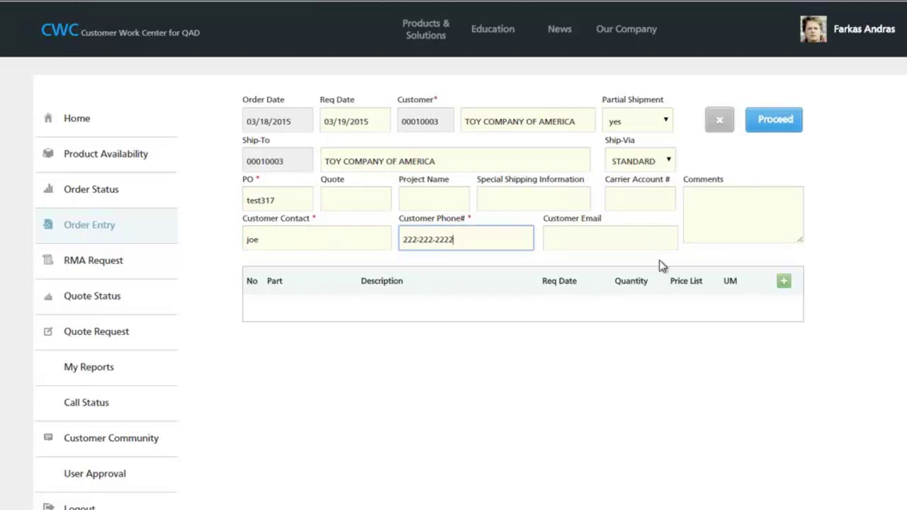
{"action": "left_click", "coordinate": [726, 199]}
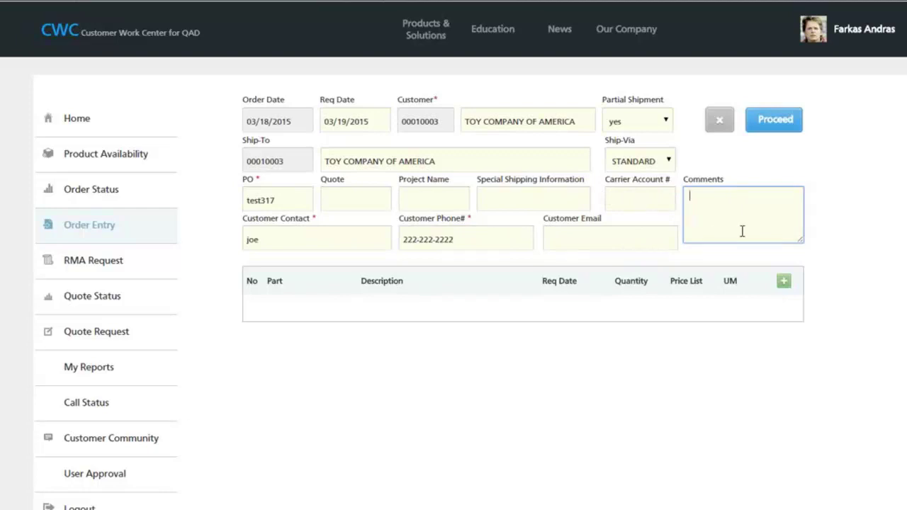
- Add and save an order line for 100 of part 02-0009 PACKAGED PEN
{"action": "left_click", "coordinate": [786, 287]}
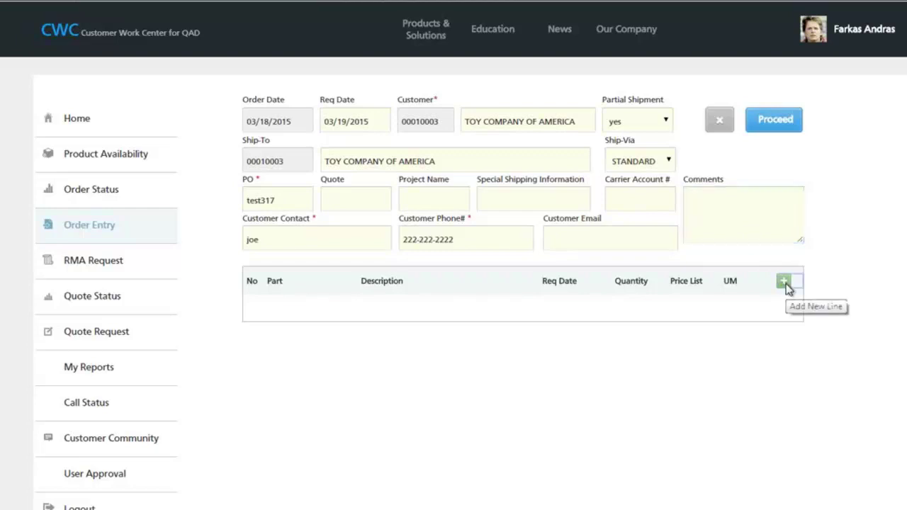
{"action": "type", "text": "02-"}
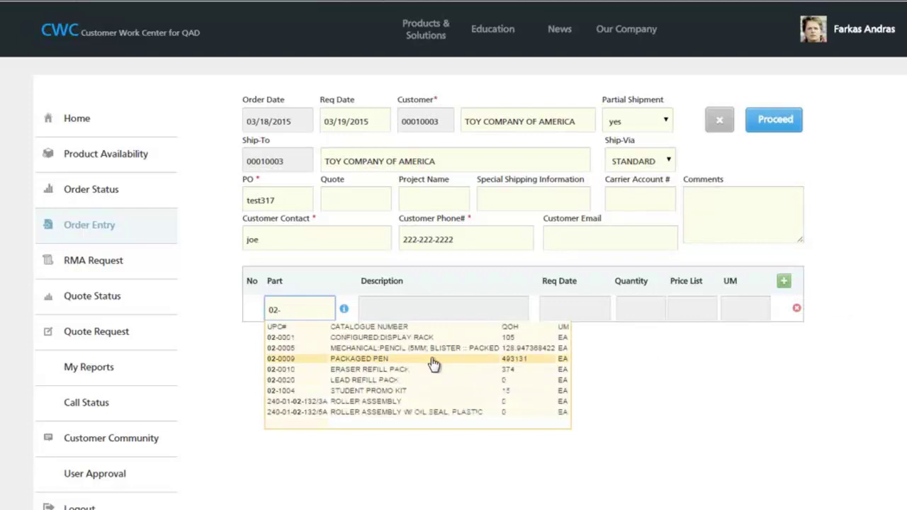
{"action": "left_click", "coordinate": [310, 360]}
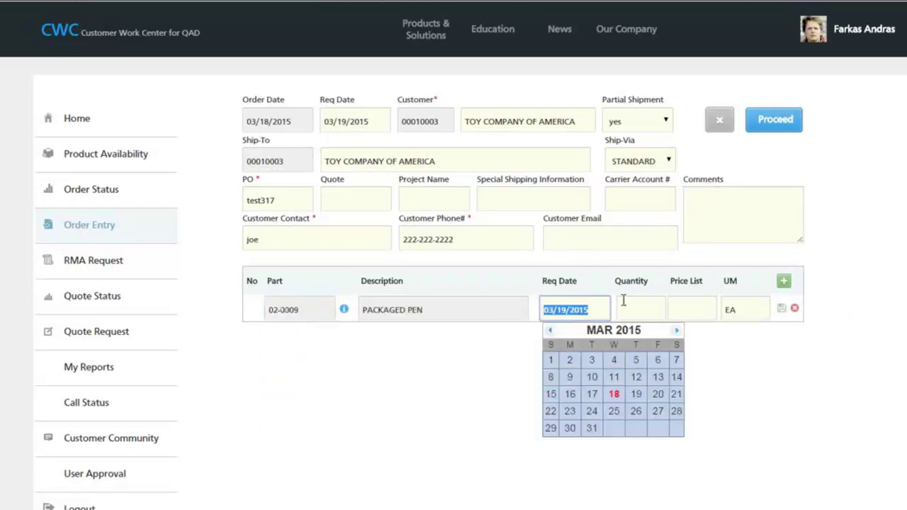
{"action": "key", "text": "Tab"}
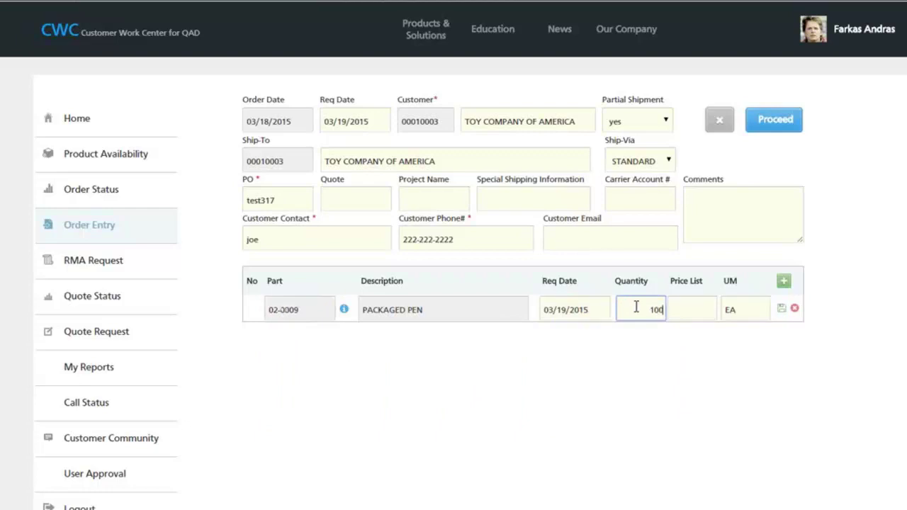
{"action": "type", "text": "100"}
{"action": "left_click", "coordinate": [677, 338]}
{"action": "left_click", "coordinate": [691, 317]}
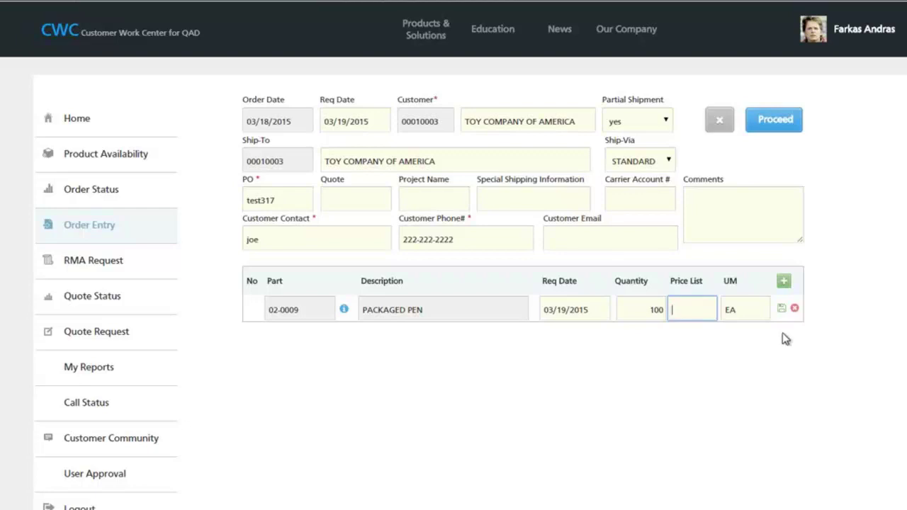
{"action": "left_click", "coordinate": [783, 310]}
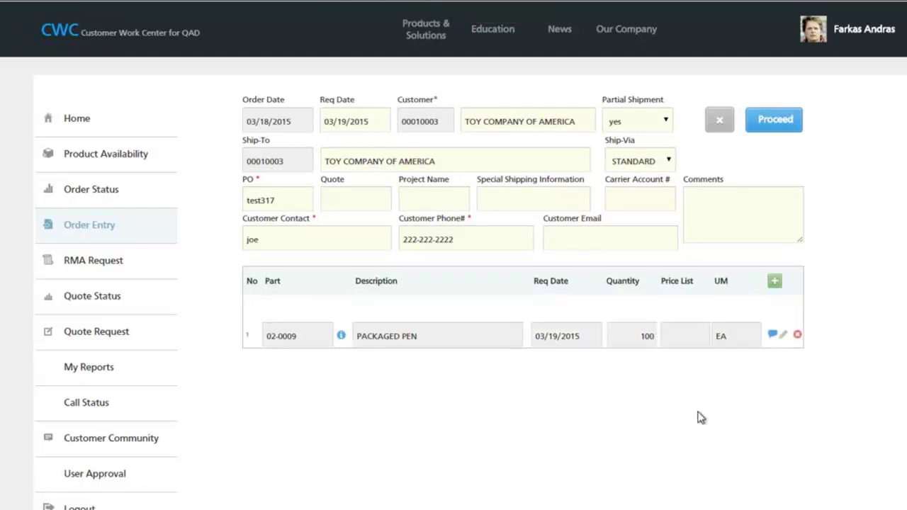
- Attach the comment 'line comments' to the order line and save it
{"action": "left_click", "coordinate": [770, 334]}
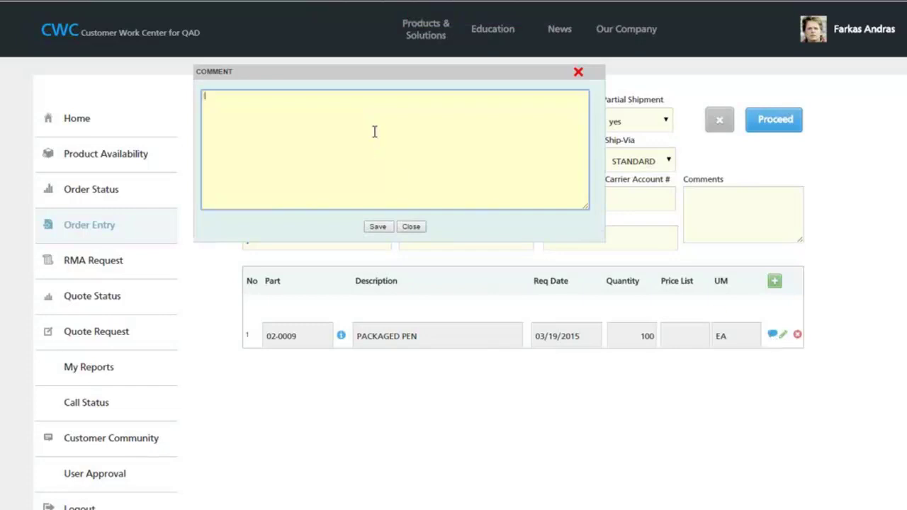
{"action": "type", "text": "line comments"}
{"action": "left_click", "coordinate": [382, 229]}
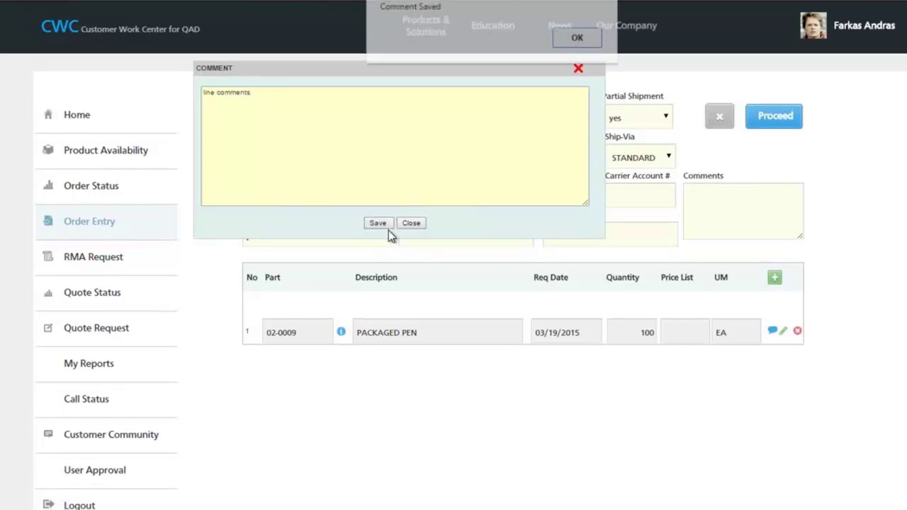
{"action": "left_click", "coordinate": [581, 40]}
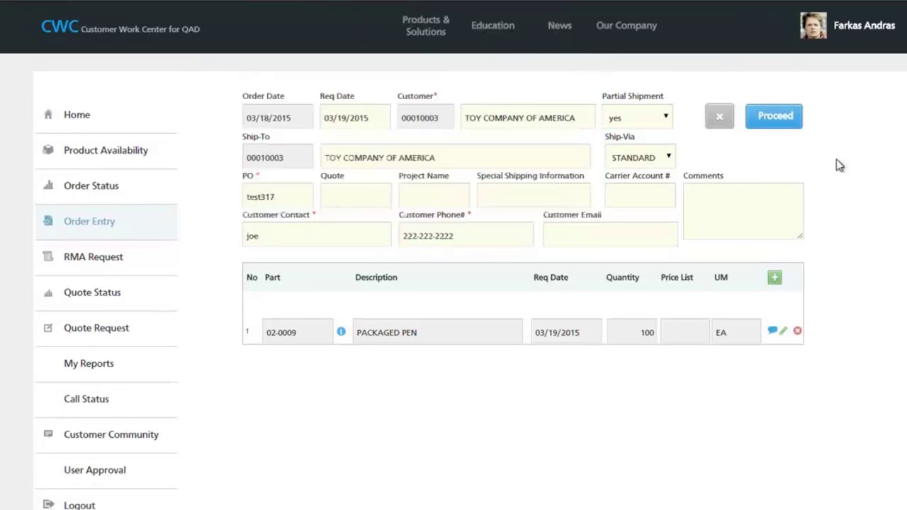
- Confirm the 703.00 USD order is complete and submit it, getting confirmation SO34238
{"action": "left_click", "coordinate": [790, 120]}
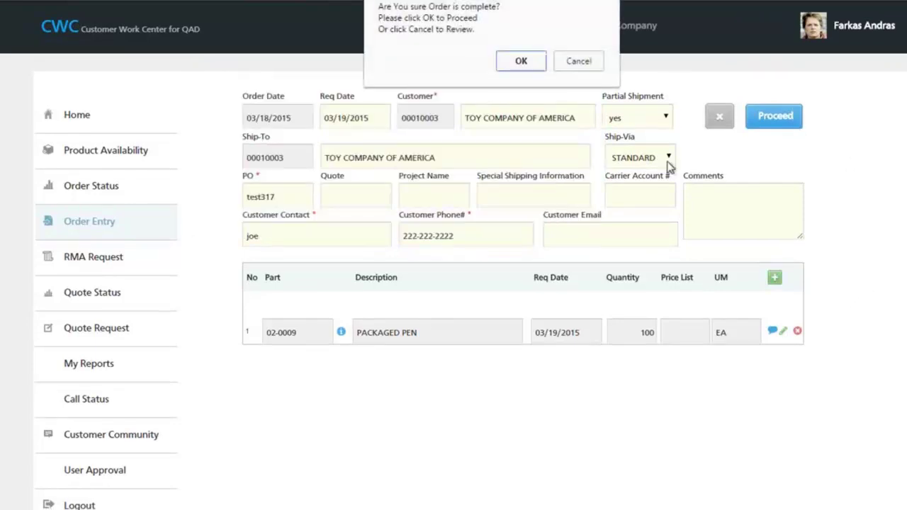
{"action": "left_click", "coordinate": [532, 65]}
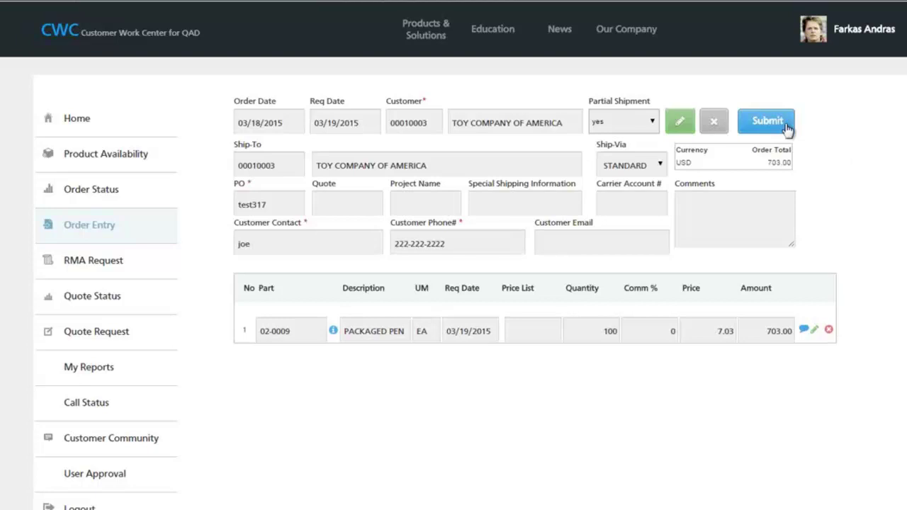
{"action": "left_click", "coordinate": [787, 127]}
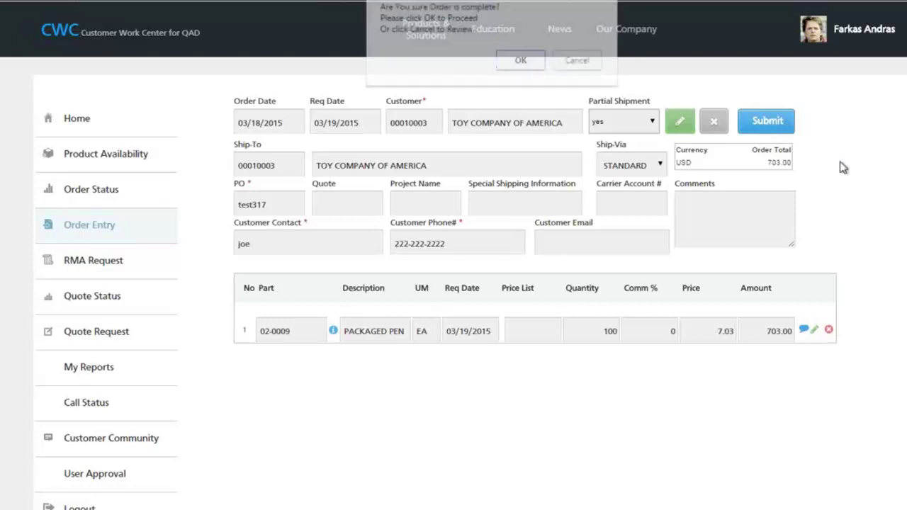
{"action": "left_click", "coordinate": [528, 63]}
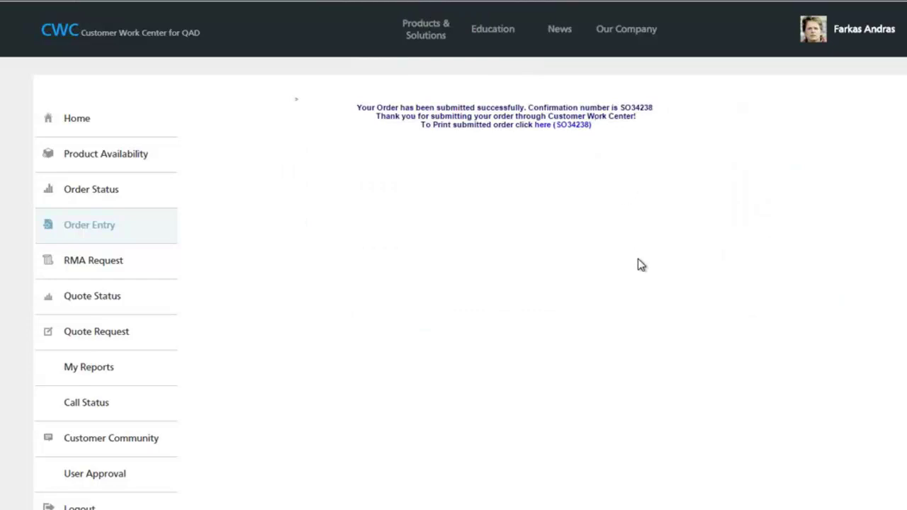
- Open sales order SO34238's printable PDF, review the 100 Packaged Pens lines and comments, then close it
{"action": "left_click", "coordinate": [563, 127]}
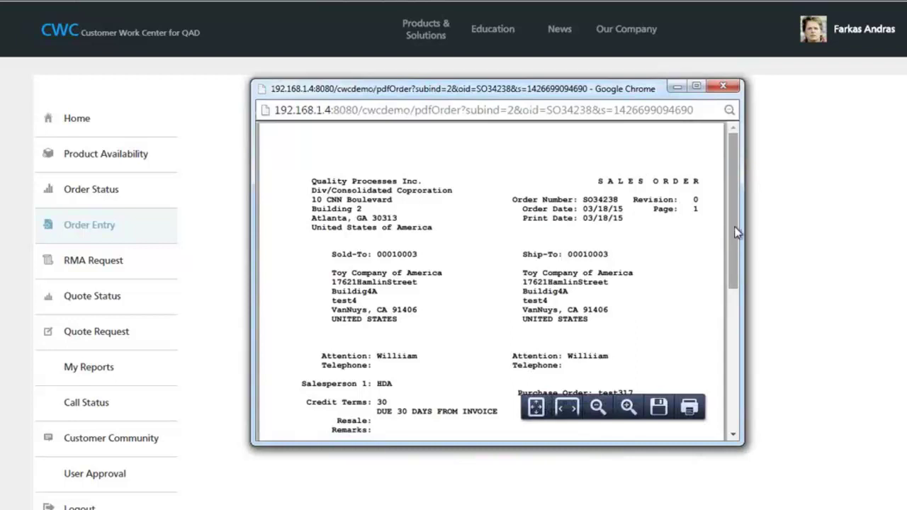
{"action": "left_click_drag", "start_coordinate": [737, 233], "coordinate": [740, 381]}
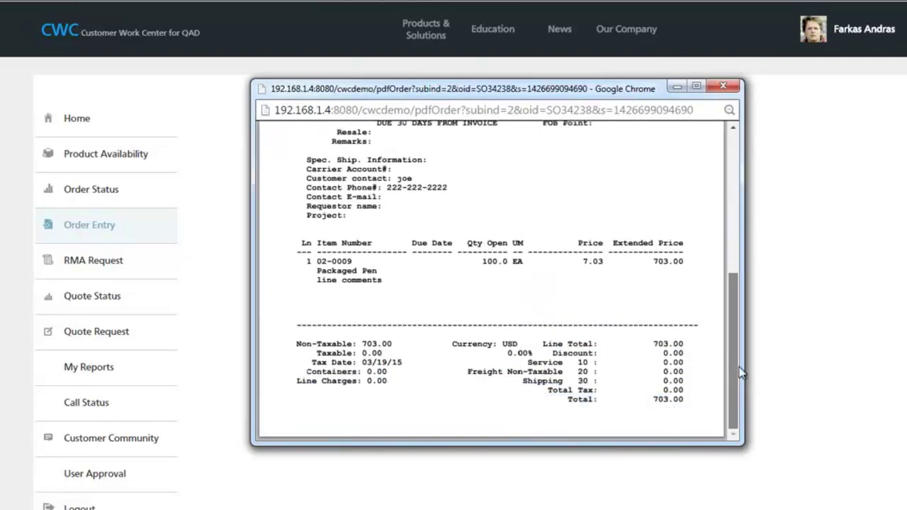
{"action": "scroll", "coordinate": [397, 319], "scroll_direction": "up", "scroll_amount": 1}
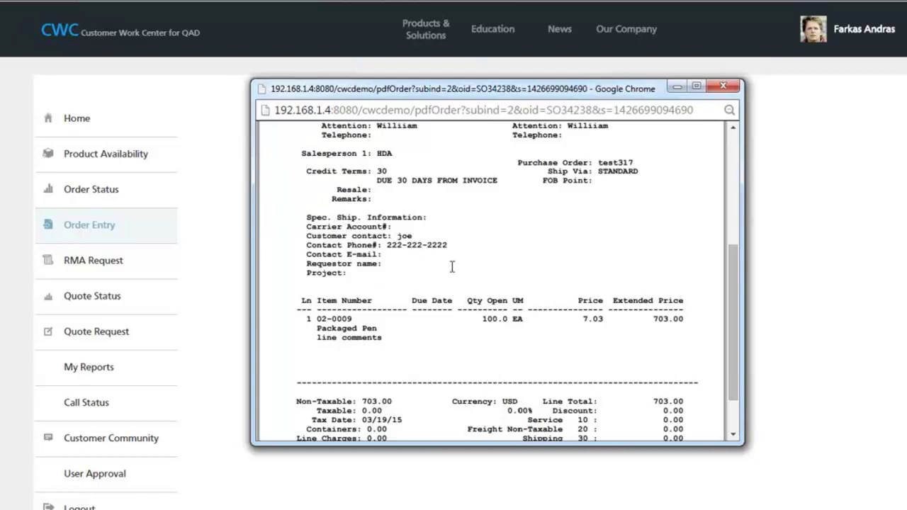
{"action": "left_click_drag", "start_coordinate": [321, 343], "coordinate": [402, 343]}
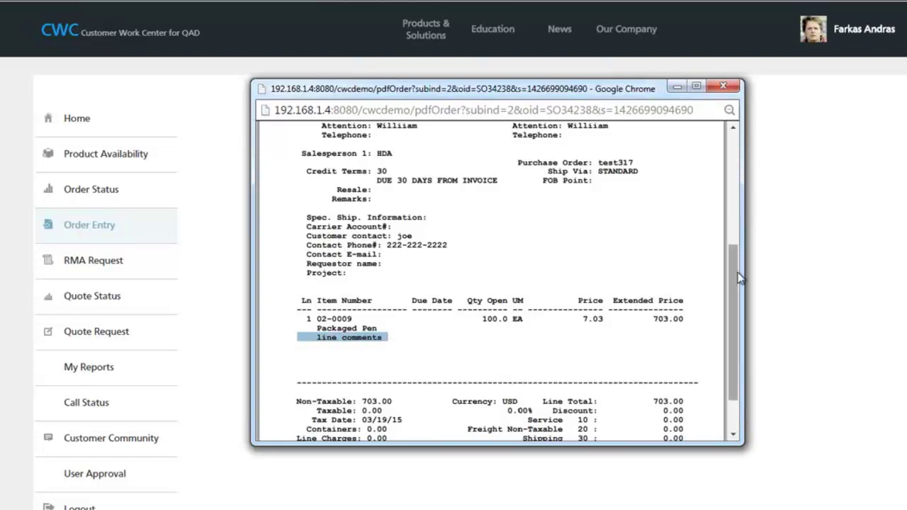
{"action": "left_click", "coordinate": [736, 91]}
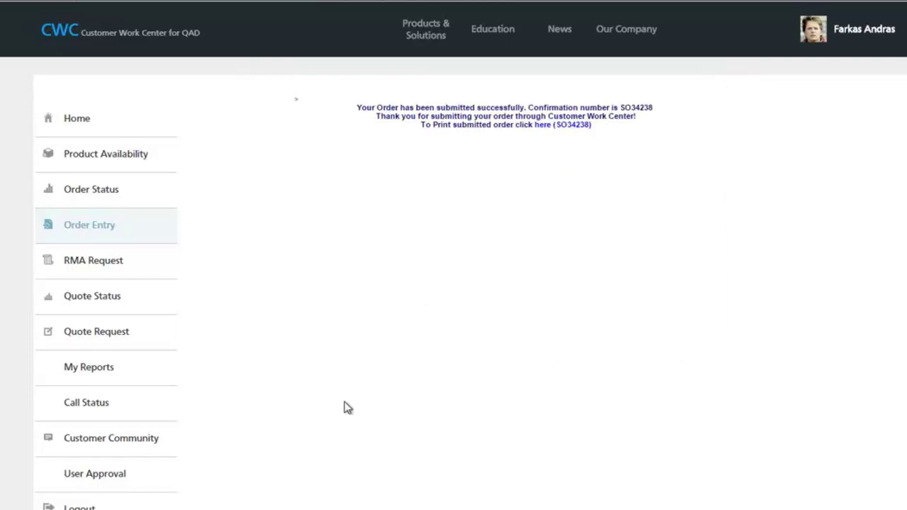
- Run the Quote Status search with no customer filter, listing all 49 quotes
{"action": "left_click", "coordinate": [107, 297]}
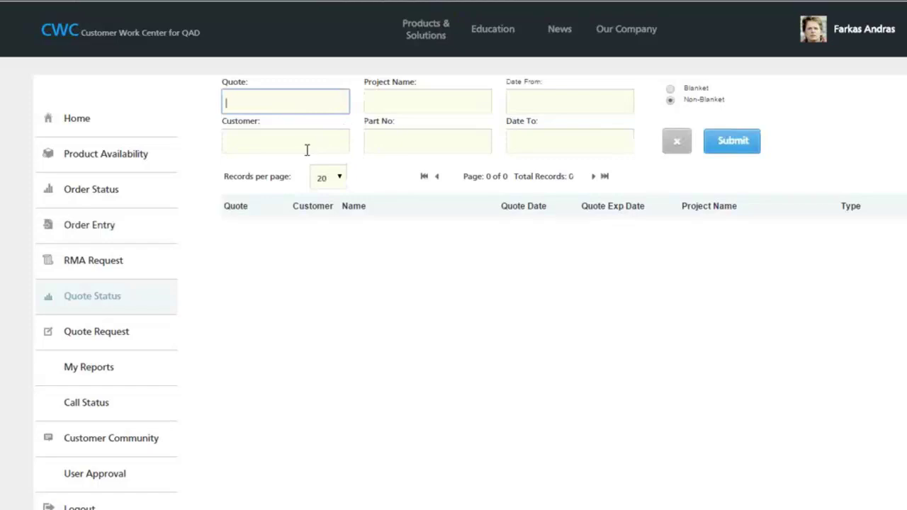
{"action": "left_click", "coordinate": [278, 141]}
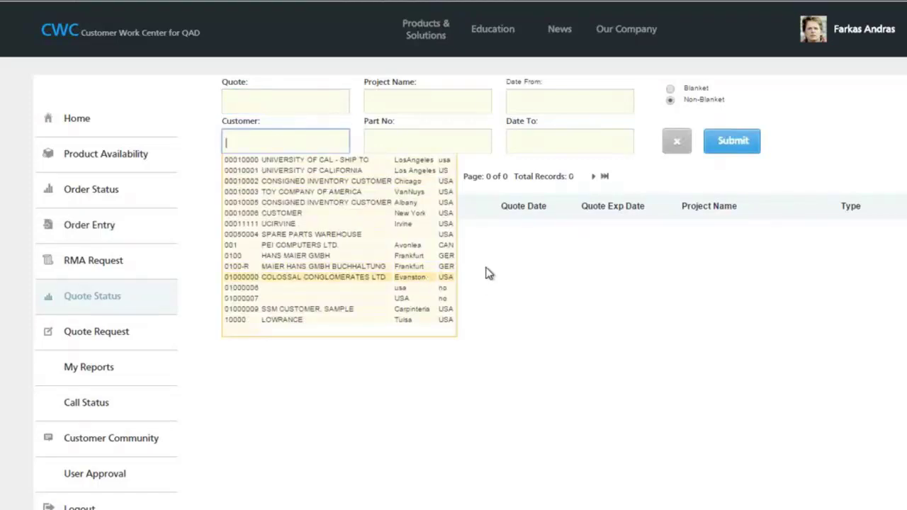
{"action": "key", "text": "Escape"}
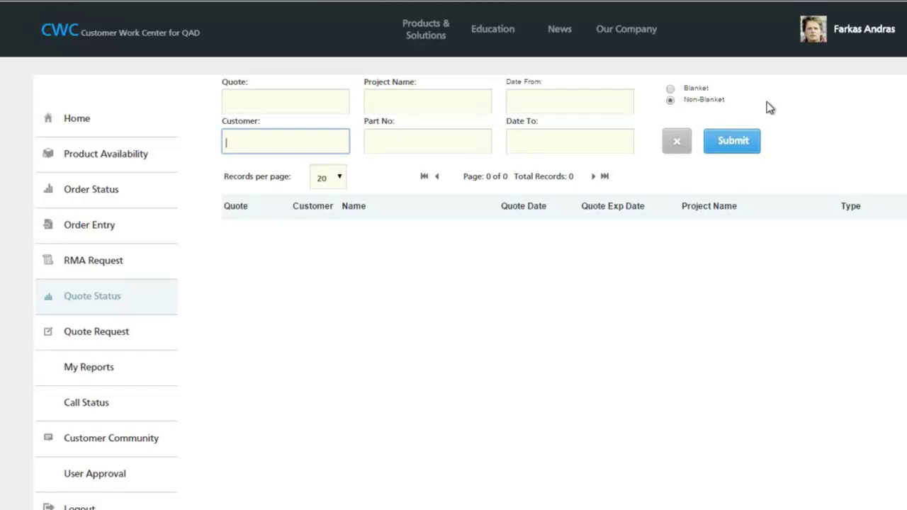
{"action": "left_click", "coordinate": [757, 145]}
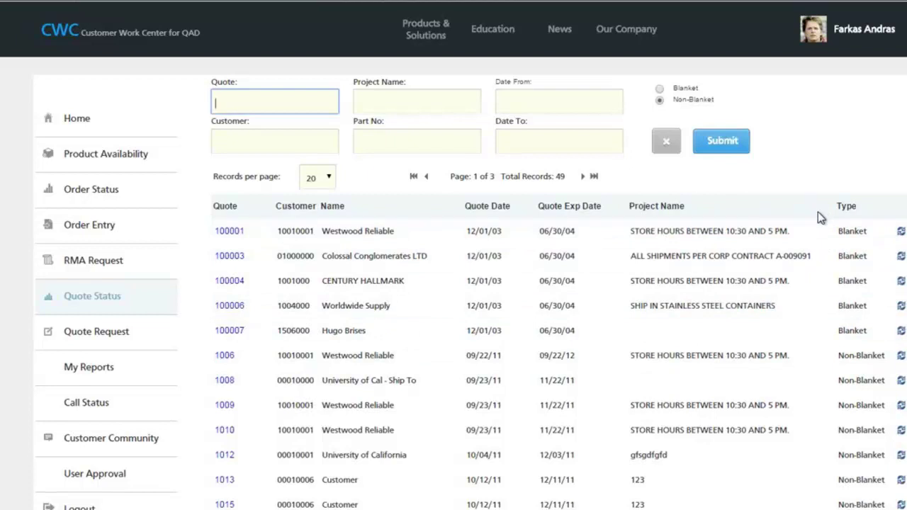
- Inspect quote 1013's details, close them, and scroll down to quote 1017
{"action": "left_click", "coordinate": [228, 481]}
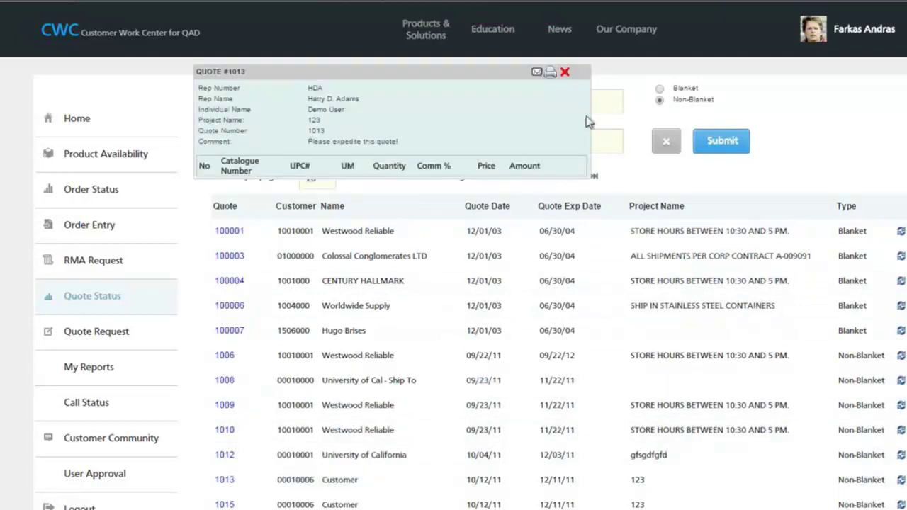
{"action": "left_click", "coordinate": [565, 72]}
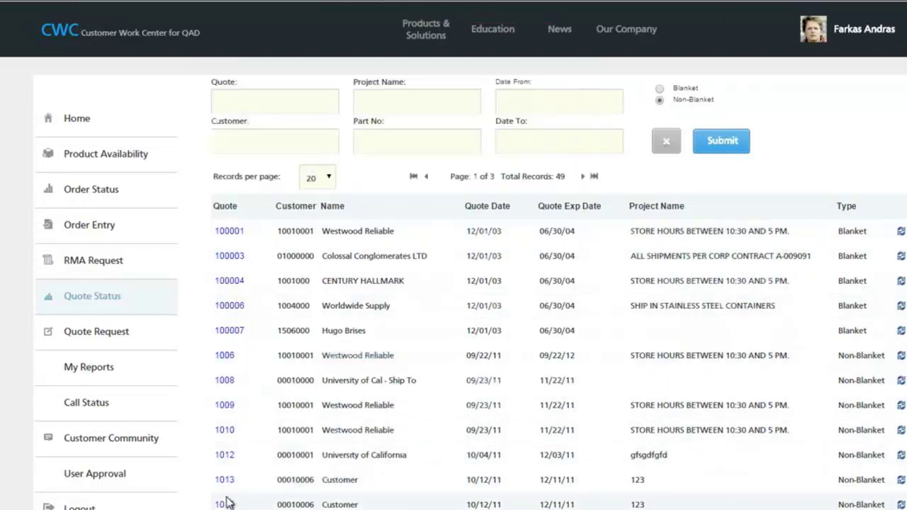
{"action": "scroll", "coordinate": [358, 455], "scroll_direction": "down", "scroll_amount": 1}
{"action": "scroll", "coordinate": [358, 455], "scroll_direction": "down", "scroll_amount": 1}
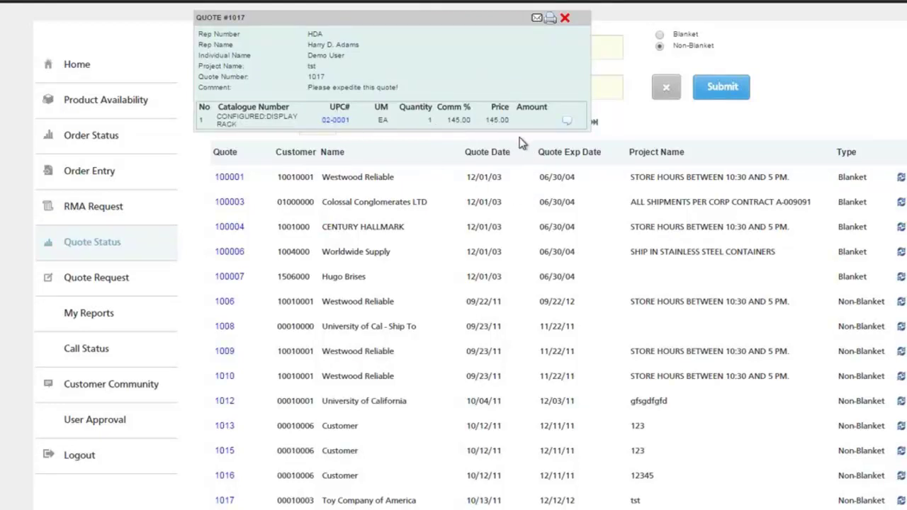
- Preview quote 1017's PDF printout, then convert quote 1017 into a new order
{"action": "left_click", "coordinate": [550, 19]}
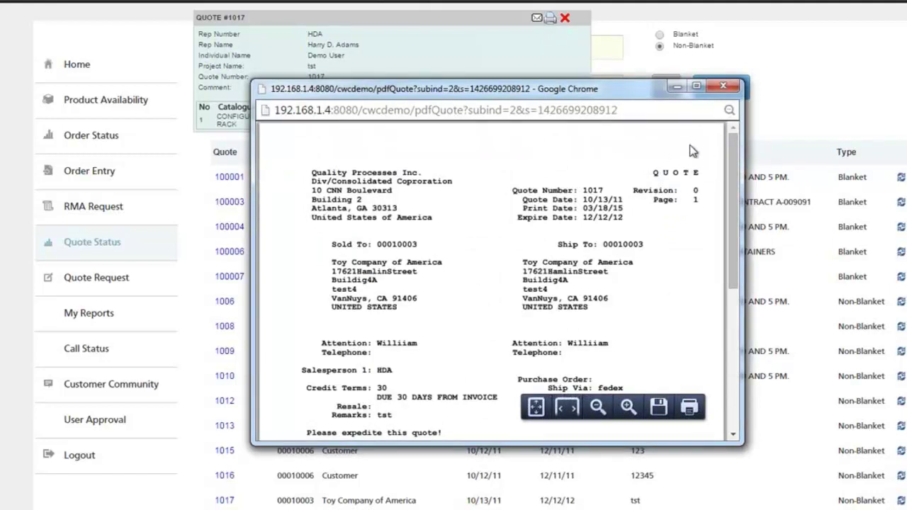
{"action": "left_click_drag", "start_coordinate": [737, 161], "coordinate": [741, 213]}
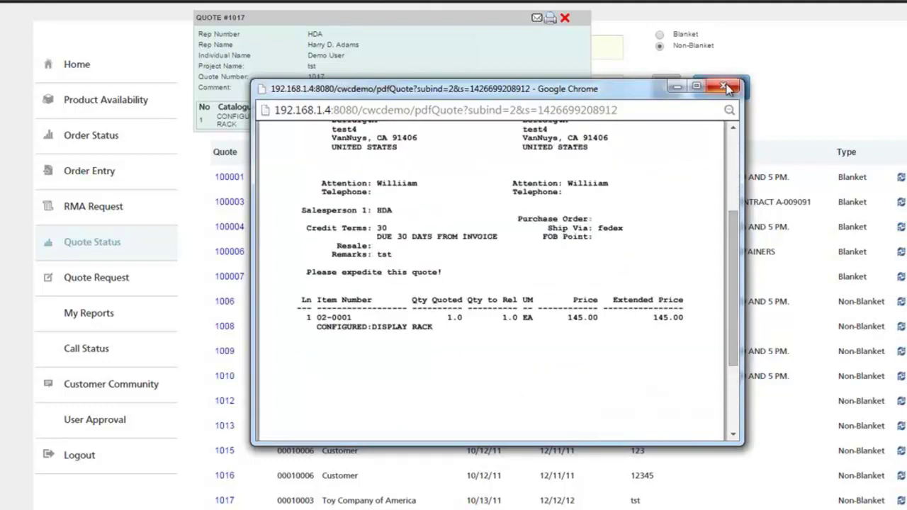
{"action": "left_click", "coordinate": [723, 85]}
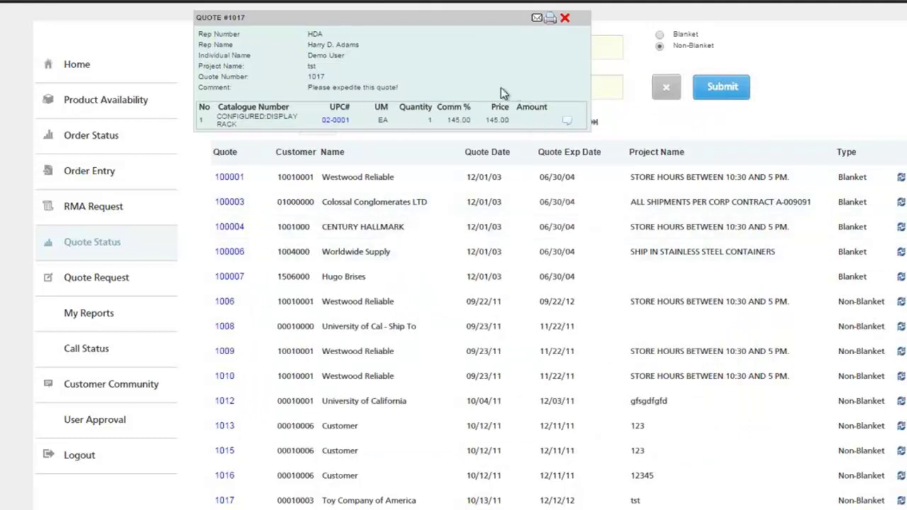
{"action": "left_click", "coordinate": [567, 19]}
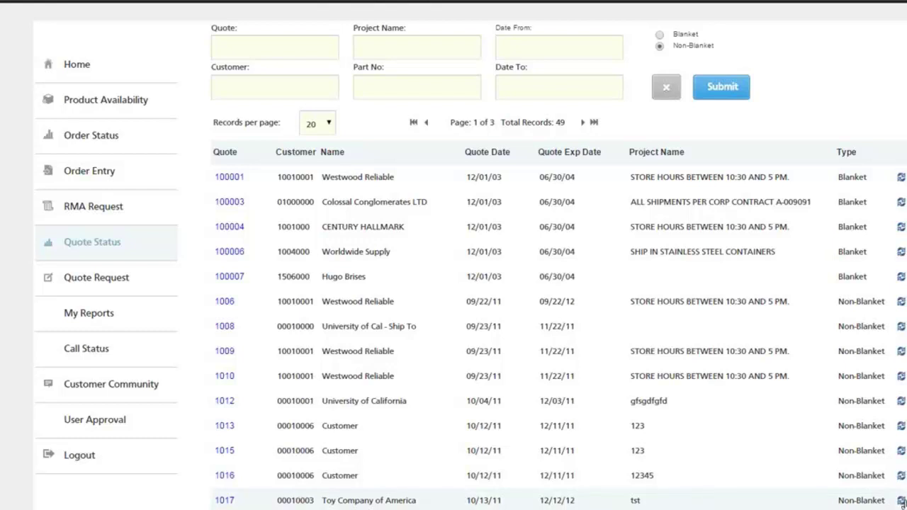
{"action": "left_click", "coordinate": [901, 501]}
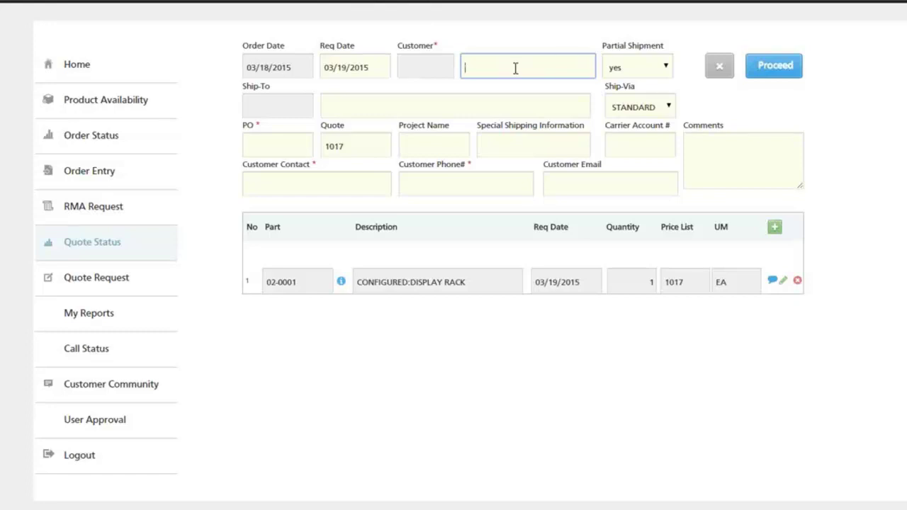
- Set customer University of California, enter the contact's name and phone number, then proceed with the order
{"action": "left_click", "coordinate": [516, 68]}
{"action": "left_click", "coordinate": [497, 65]}
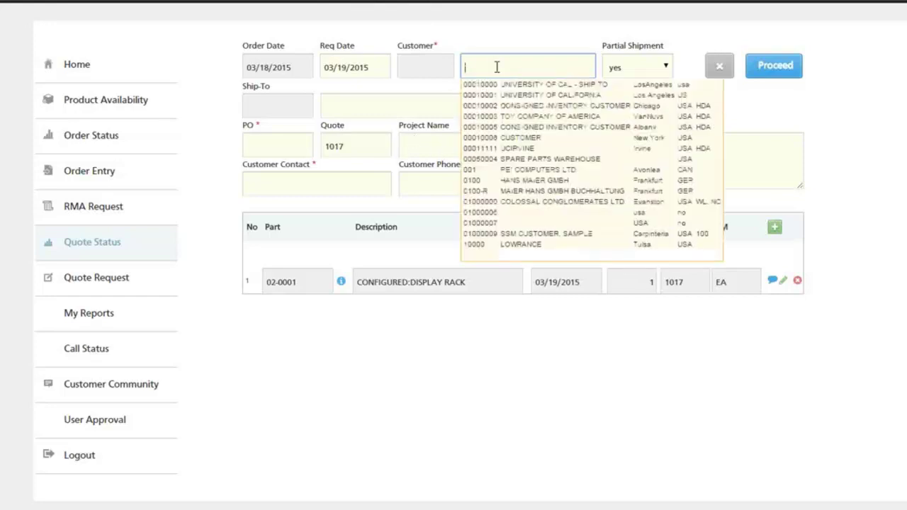
{"action": "left_click", "coordinate": [509, 97]}
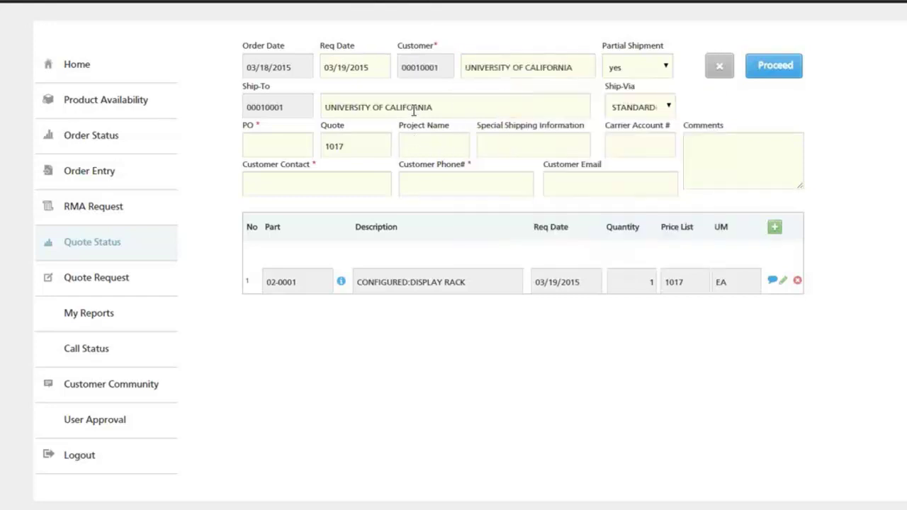
{"action": "left_click", "coordinate": [363, 179]}
{"action": "type", "text": "joe"}
{"action": "key", "text": "Tab"}
{"action": "type", "text": "222-222-222"}
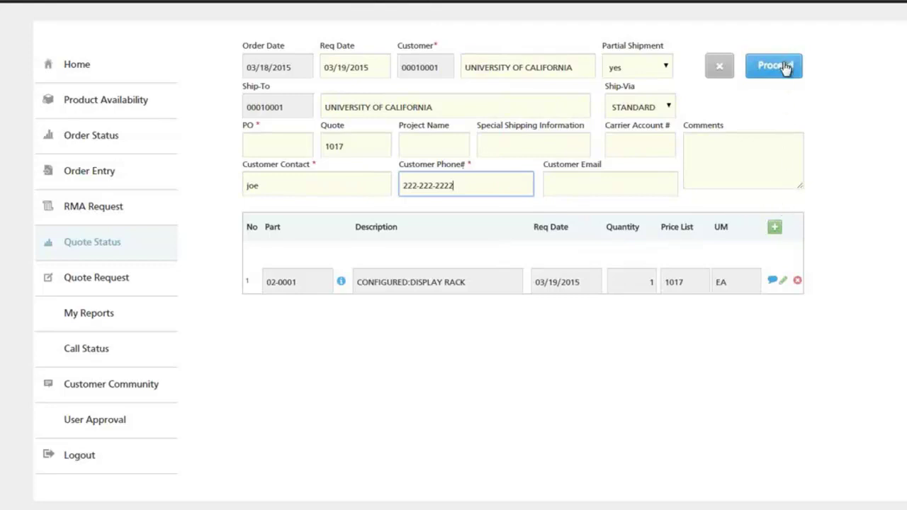
{"action": "left_click", "coordinate": [273, 147]}
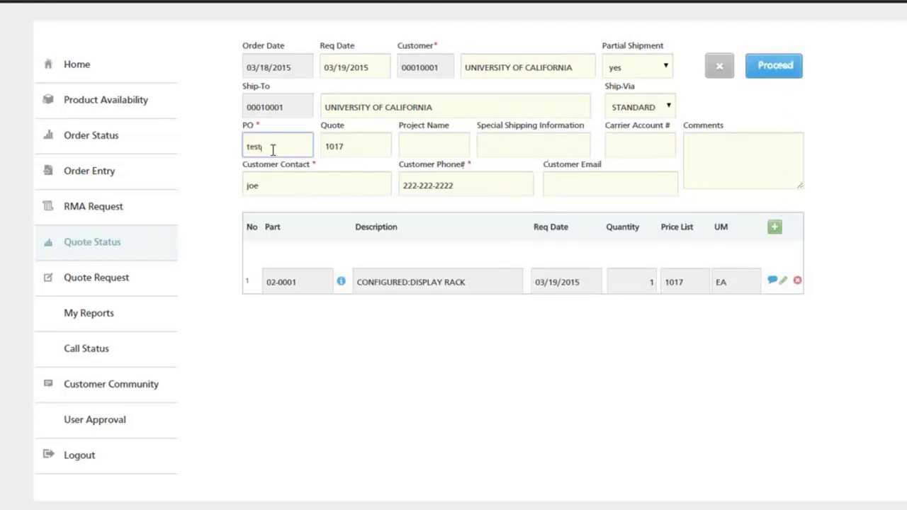
{"action": "left_click", "coordinate": [772, 70]}
- Confirm the order is complete and check the price-list warning on line 1
{"action": "left_click", "coordinate": [530, 62]}
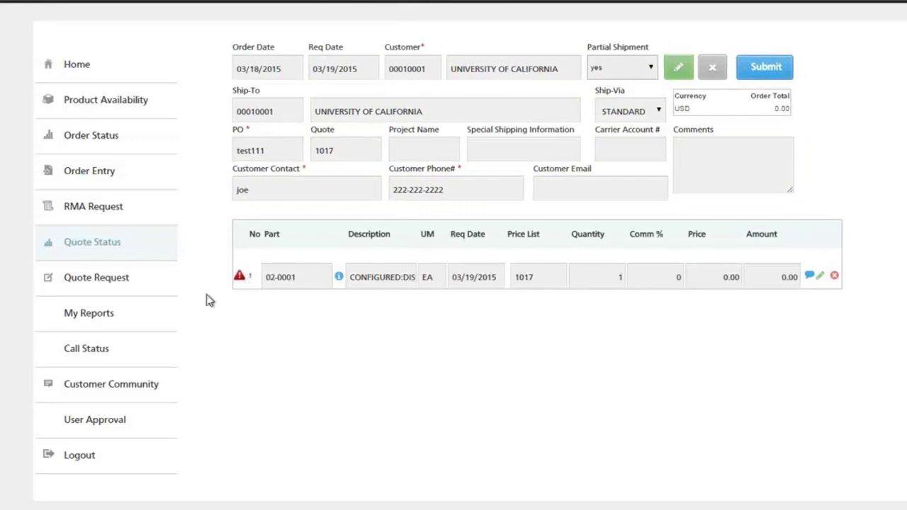
{"action": "mouse_move", "coordinate": [241, 283]}
- Start a new quote request and assign sales rep GDB
{"action": "left_click", "coordinate": [91, 281]}
{"action": "left_click", "coordinate": [523, 42]}
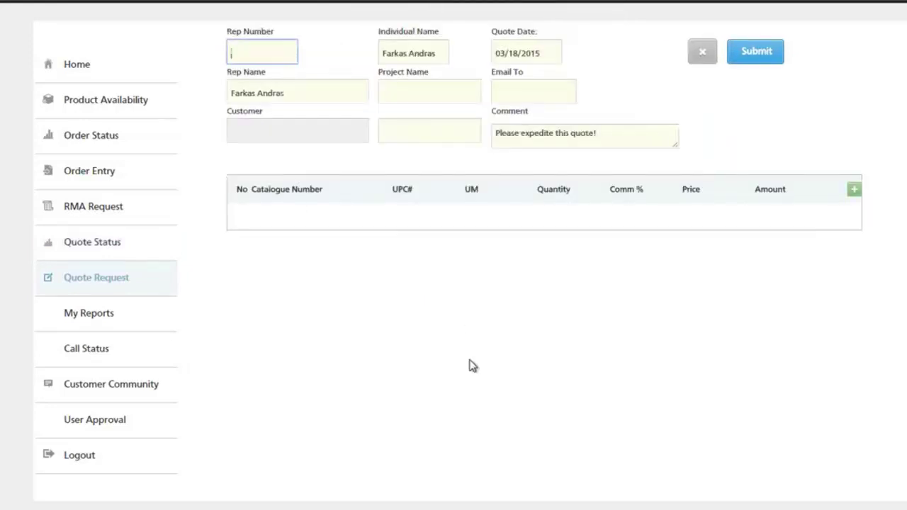
{"action": "left_click", "coordinate": [267, 53]}
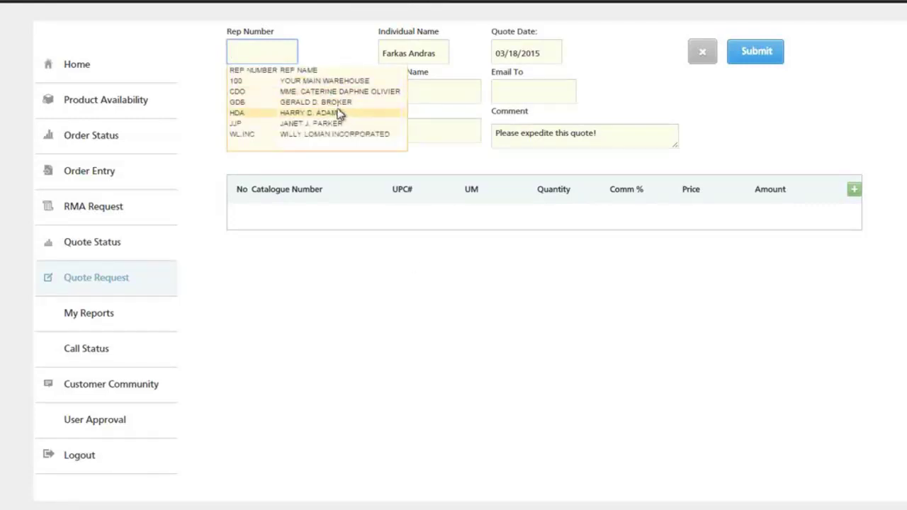
{"action": "left_click", "coordinate": [336, 102]}
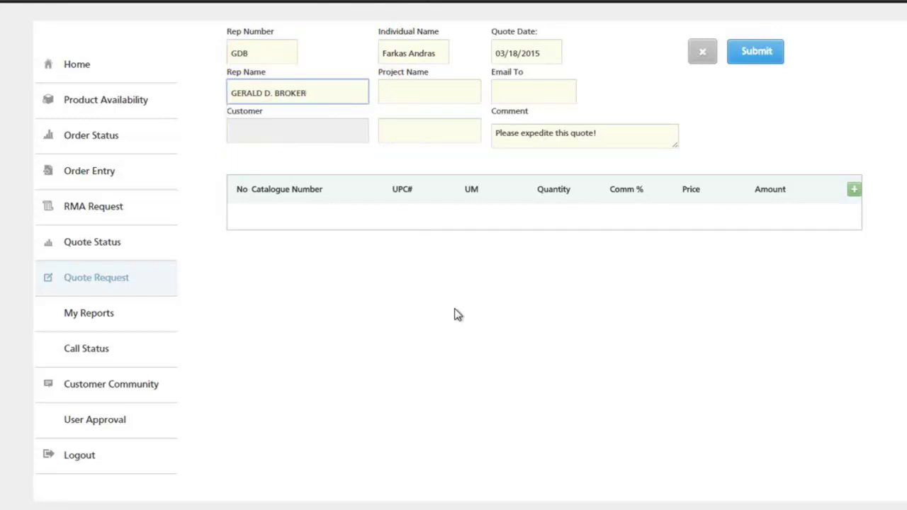
- Set project name TEST and customer Toy Company of America on the quote
{"action": "left_click", "coordinate": [471, 90]}
{"action": "type", "text": "TEST"}
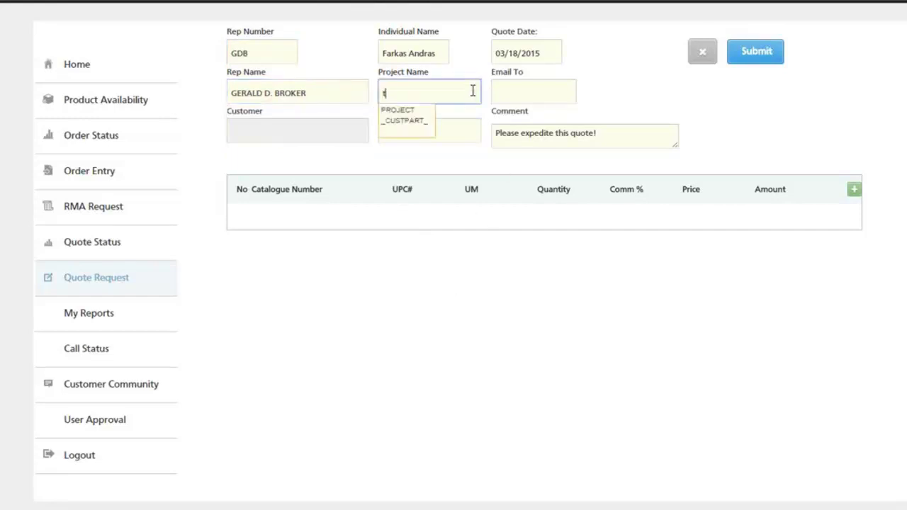
{"action": "left_click", "coordinate": [473, 270]}
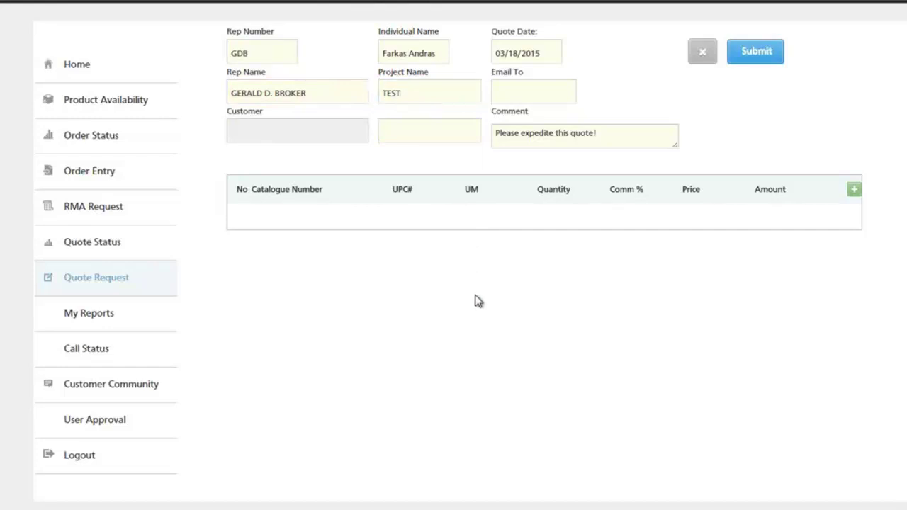
{"action": "left_click", "coordinate": [515, 92]}
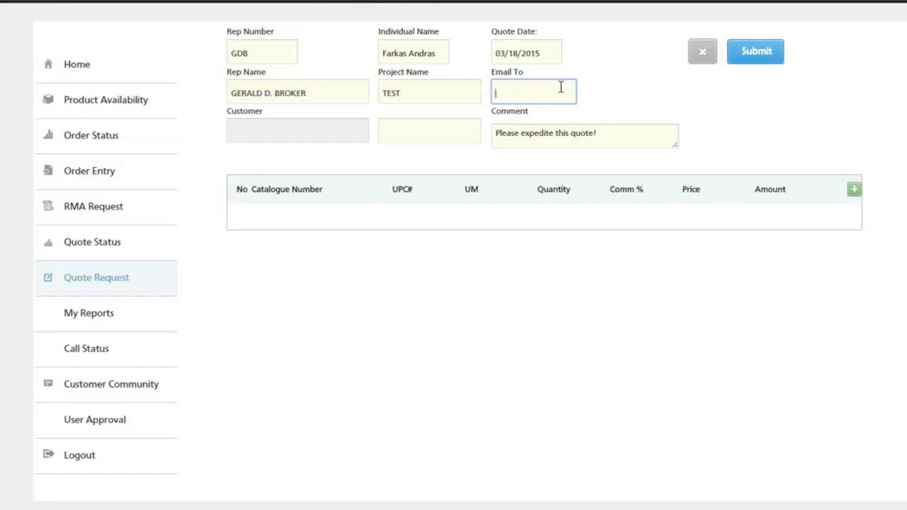
{"action": "left_click", "coordinate": [400, 131]}
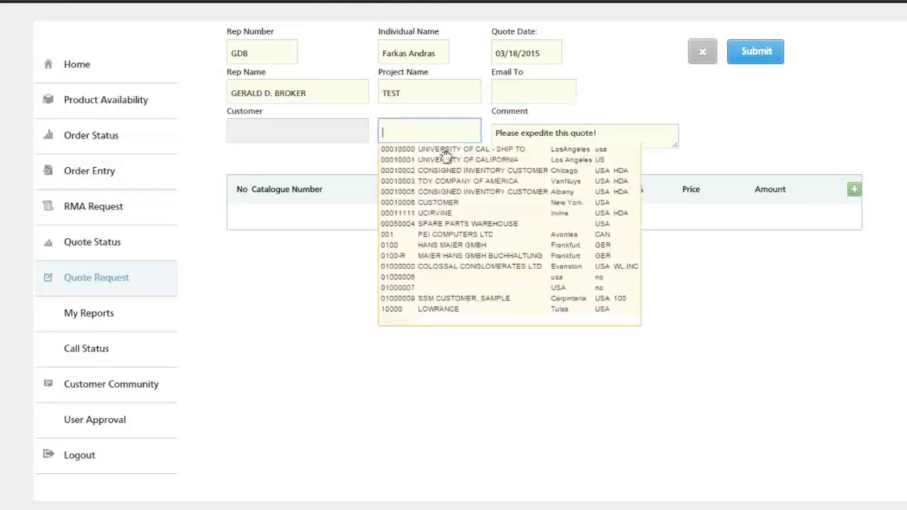
{"action": "left_click", "coordinate": [425, 180]}
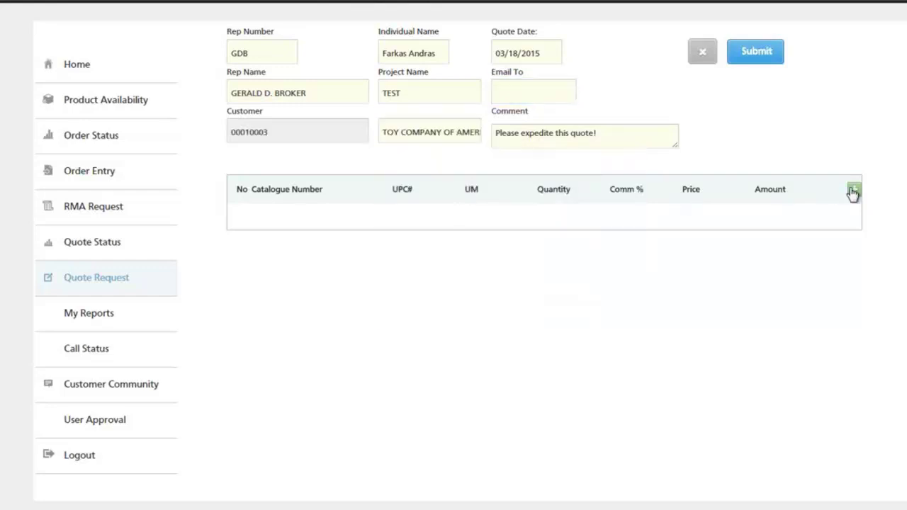
- Add and save a quote line: 5 of item 30-10000 thermonuclear batteries at 35000 each
{"action": "left_click", "coordinate": [854, 190]}
{"action": "type", "text": "30-10"}
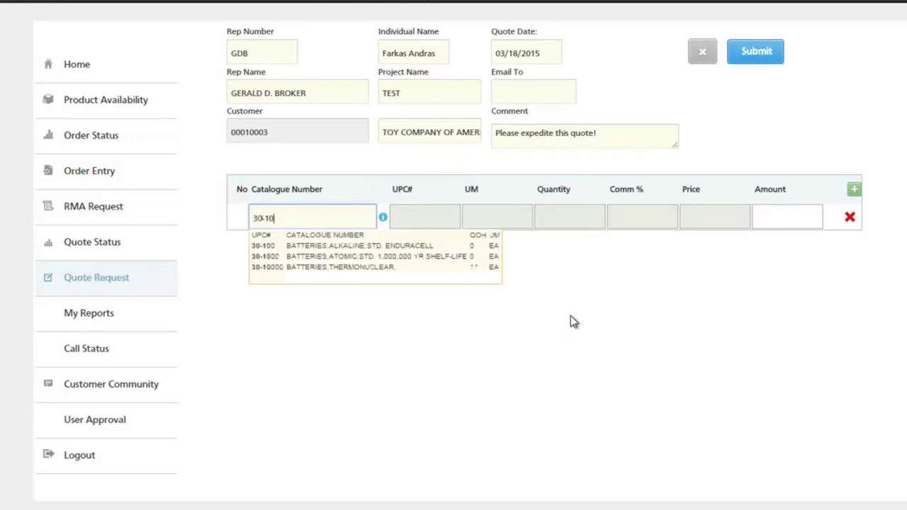
{"action": "left_click", "coordinate": [432, 267]}
{"action": "left_click", "coordinate": [594, 216]}
{"action": "type", "text": "5"}
{"action": "left_click", "coordinate": [717, 218]}
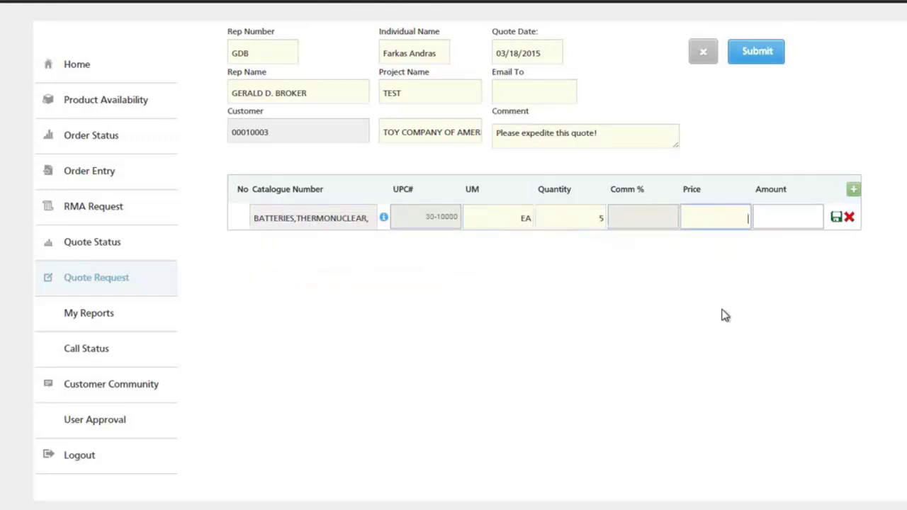
{"action": "type", "text": "35000"}
{"action": "left_click", "coordinate": [837, 219]}
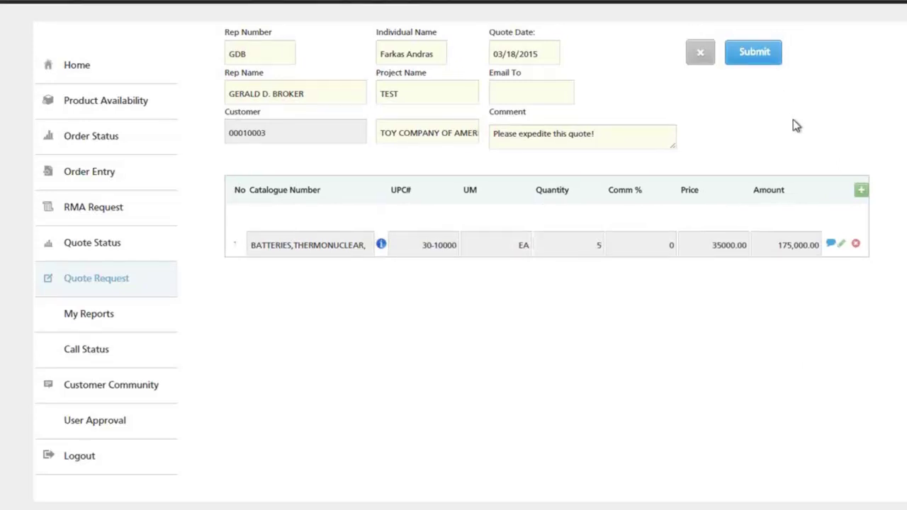
{"action": "scroll", "coordinate": [793, 122], "scroll_direction": "up", "scroll_amount": 1}
- Submit the quote request as quote 1100, then review its printable PDF and close it
{"action": "left_click", "coordinate": [765, 60]}
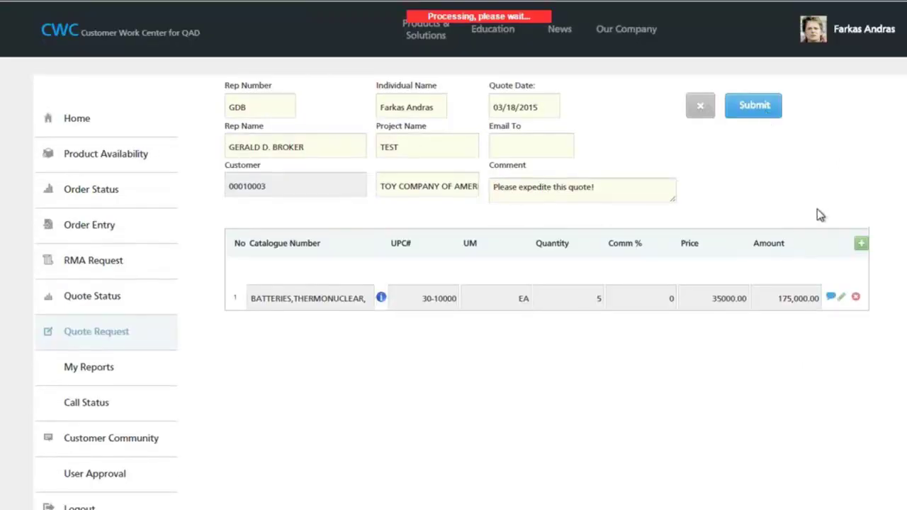
{"action": "left_click", "coordinate": [591, 39]}
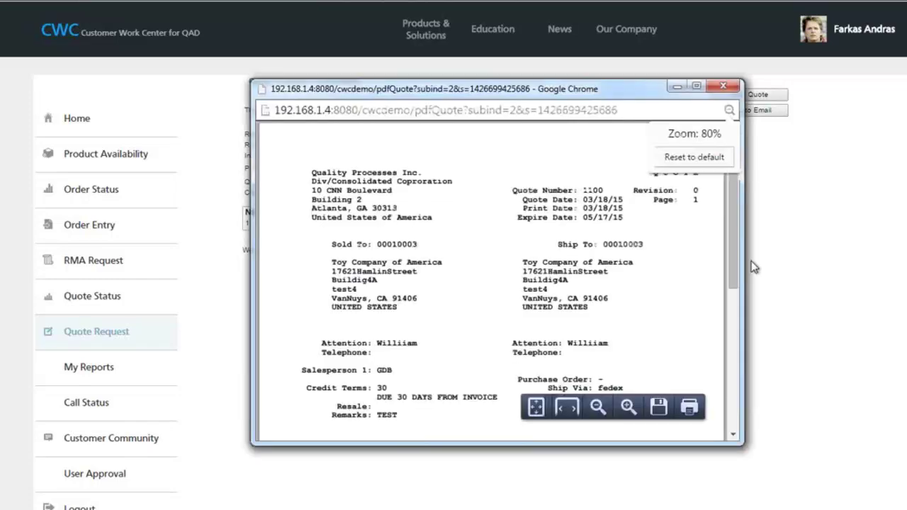
{"action": "scroll", "coordinate": [731, 333], "scroll_direction": "down", "scroll_amount": 3}
{"action": "scroll", "coordinate": [730, 333], "scroll_direction": "up", "scroll_amount": 3}
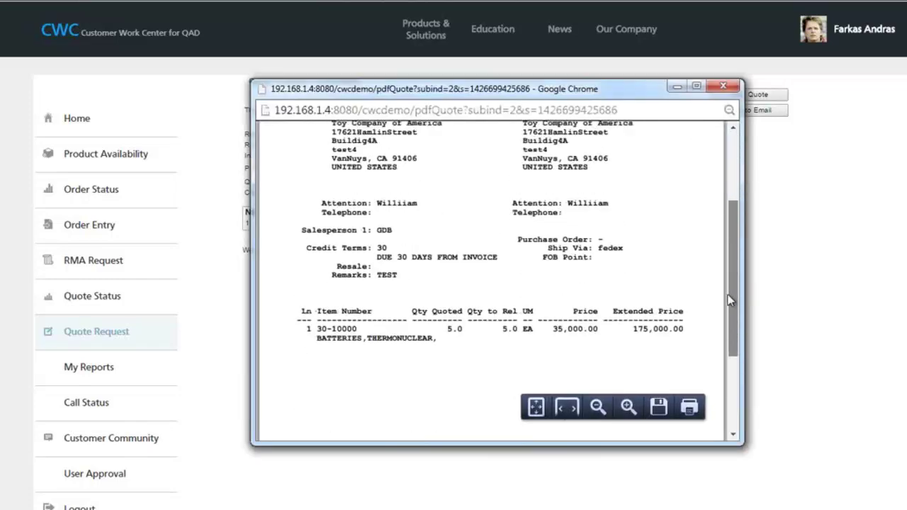
{"action": "scroll", "coordinate": [730, 333], "scroll_direction": "down", "scroll_amount": 3}
{"action": "left_click_drag", "start_coordinate": [730, 333], "coordinate": [724, 186]}
{"action": "left_click", "coordinate": [731, 88]}
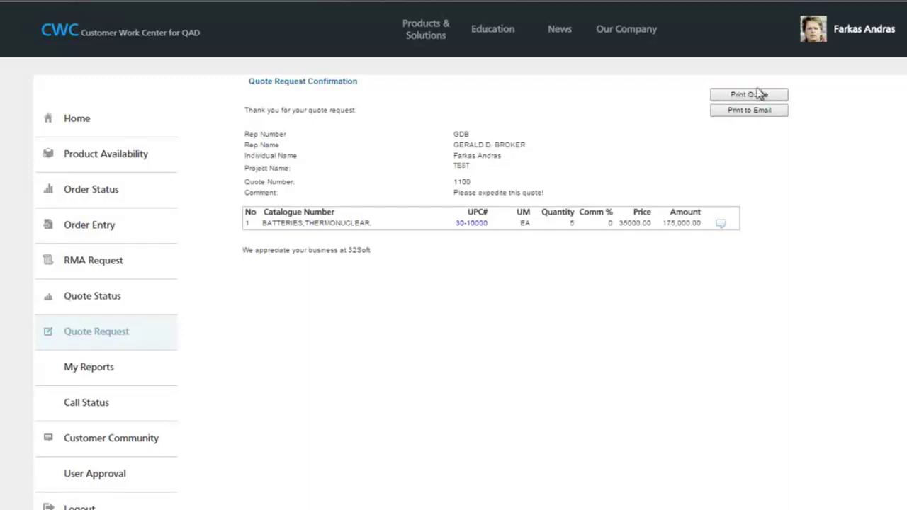
{"action": "mouse_move", "coordinate": [131, 509]}
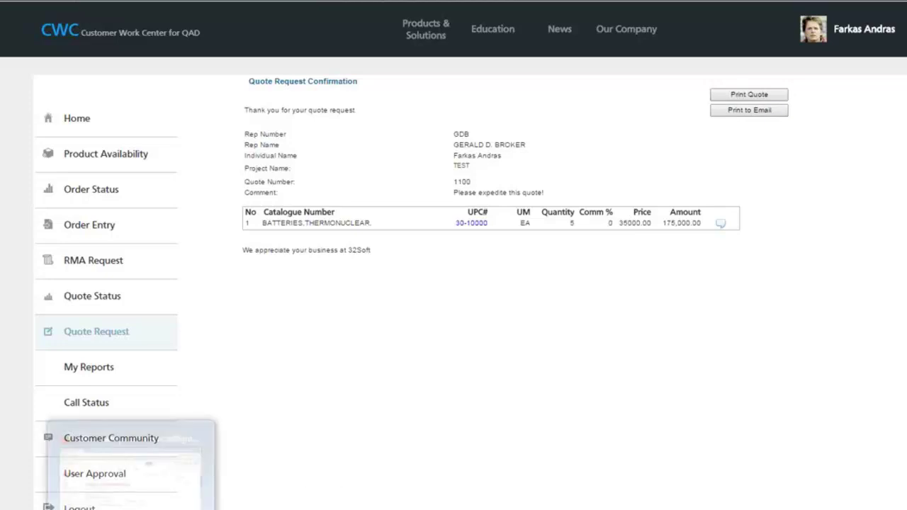
{"action": "left_click", "coordinate": [131, 468]}
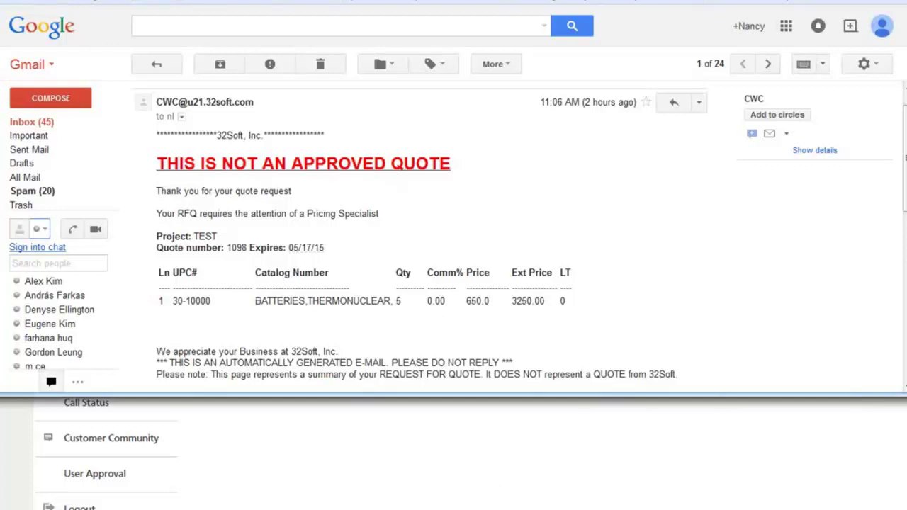
{"action": "key", "text": "alt+Tab"}
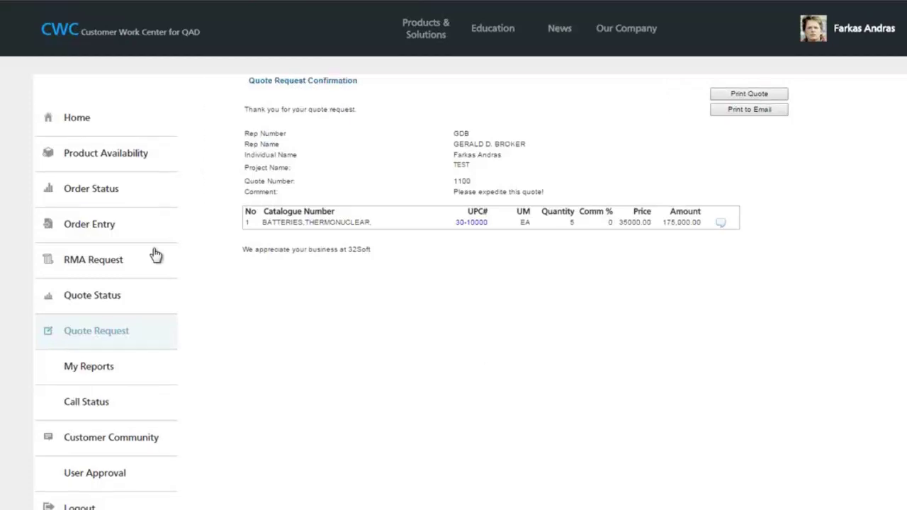
- Search RMA Request for Closed Order status from 12/18/12 through 03/18/15
{"action": "left_click", "coordinate": [115, 262]}
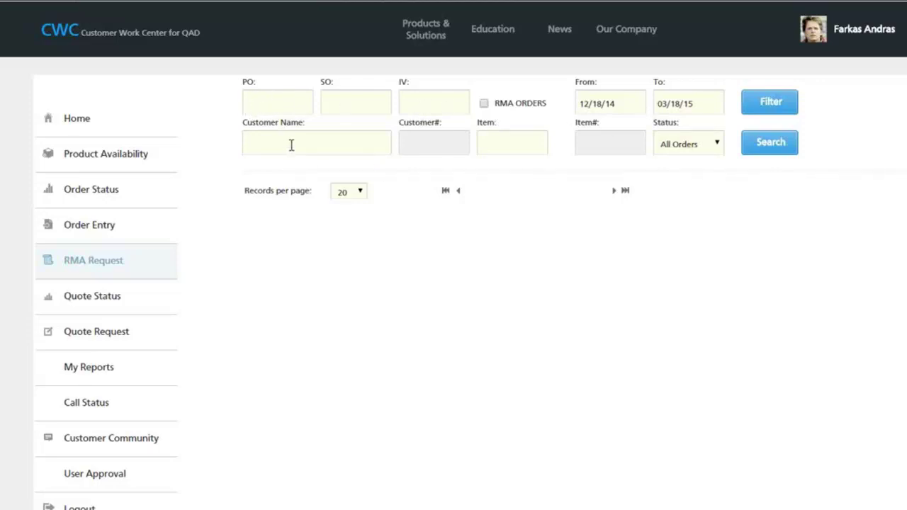
{"action": "left_click", "coordinate": [720, 147]}
{"action": "left_click", "coordinate": [707, 181]}
{"action": "left_click", "coordinate": [622, 104]}
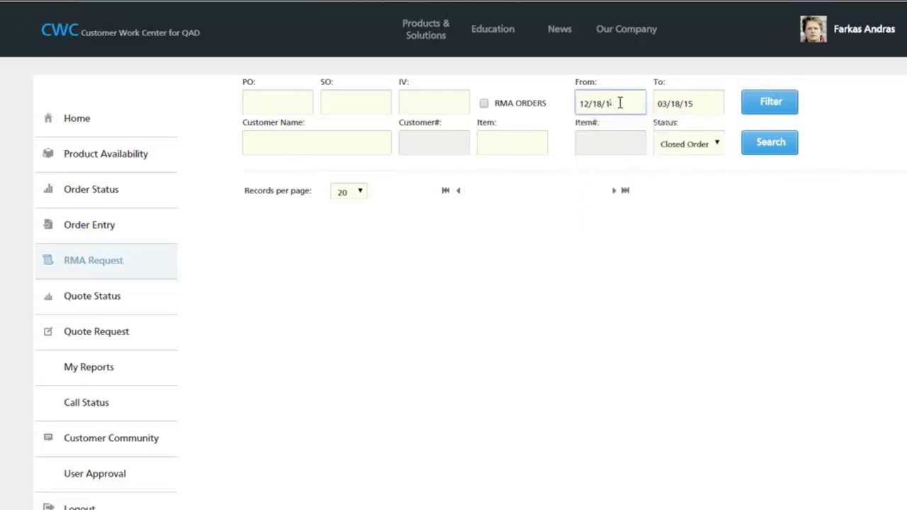
{"action": "left_click", "coordinate": [785, 150]}
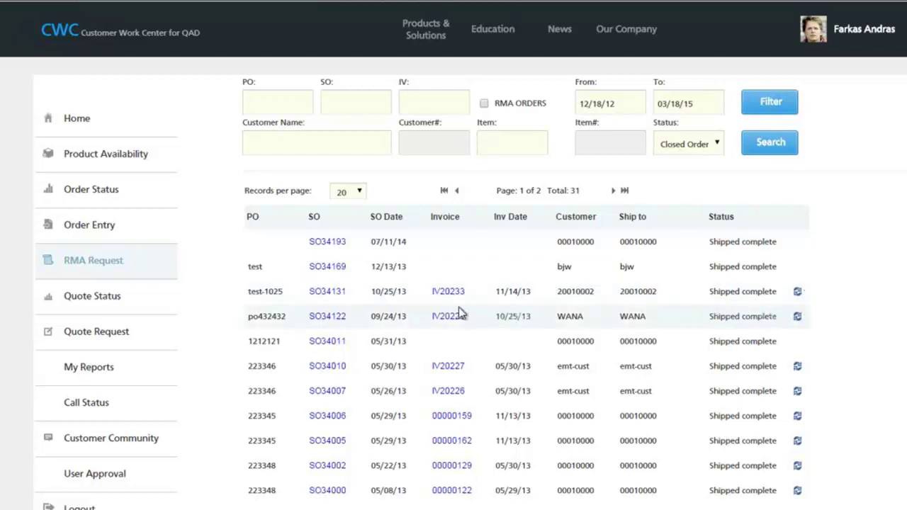
- Open an RMA request for invoice IV20233 from the test-1025 / SO34131 order row
{"action": "left_click", "coordinate": [797, 293]}
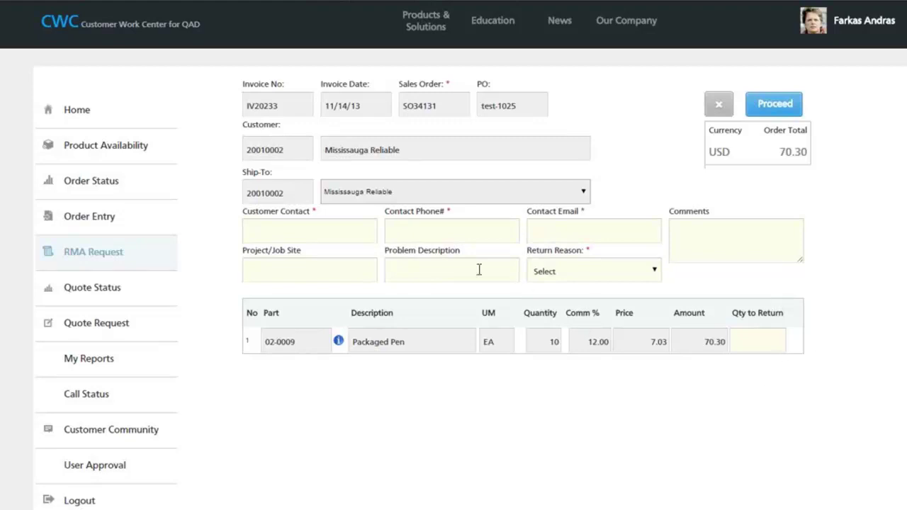
- Enter the customer contact's name, phone number and e-mail address on the return form
{"action": "left_click", "coordinate": [310, 229]}
{"action": "type", "text": "joe"}
{"action": "key", "text": "Tab"}
{"action": "type", "text": "222"}
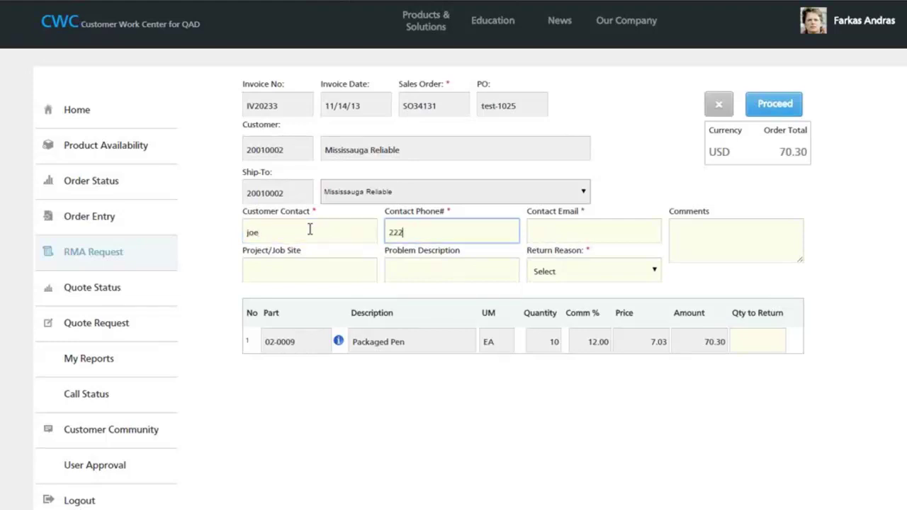
{"action": "type", "text": "-222-2222"}
{"action": "left_click", "coordinate": [531, 231]}
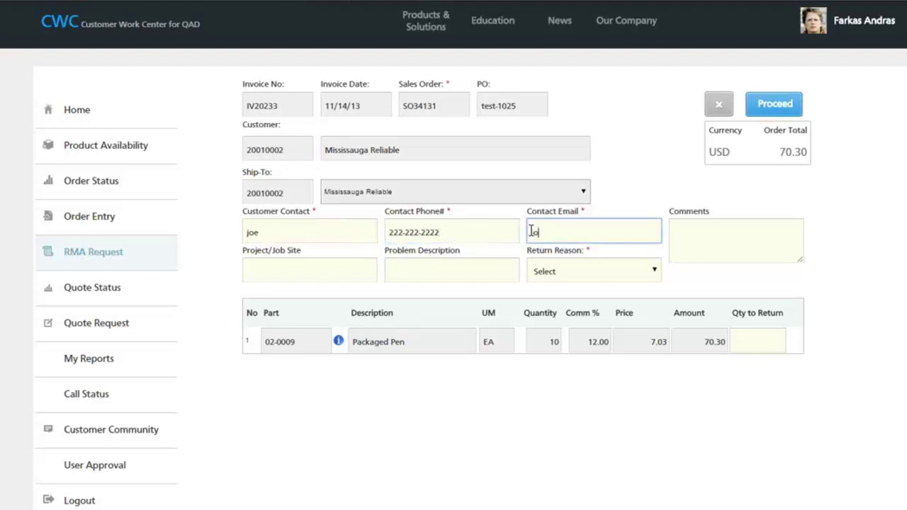
- Set return reason Customer Error and quantity 5 Packaged Pens, then proceed and submit
{"action": "left_click", "coordinate": [653, 271]}
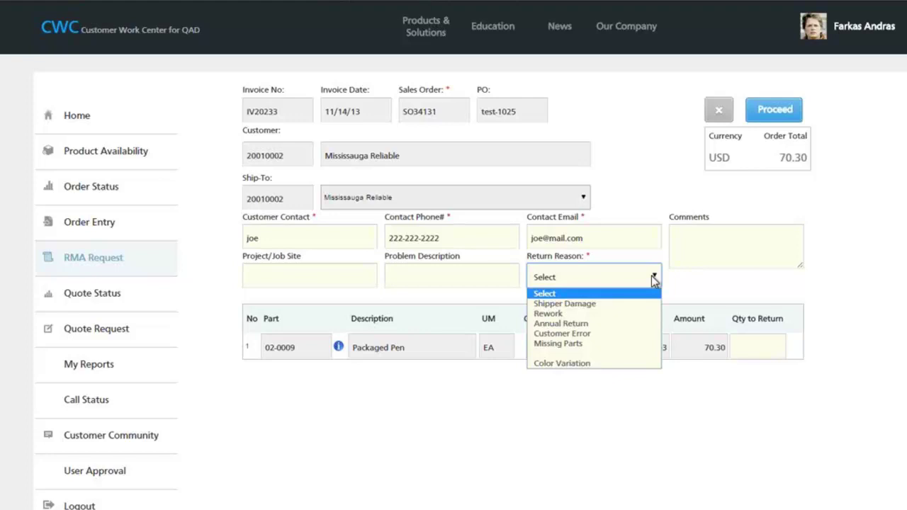
{"action": "left_click", "coordinate": [653, 279]}
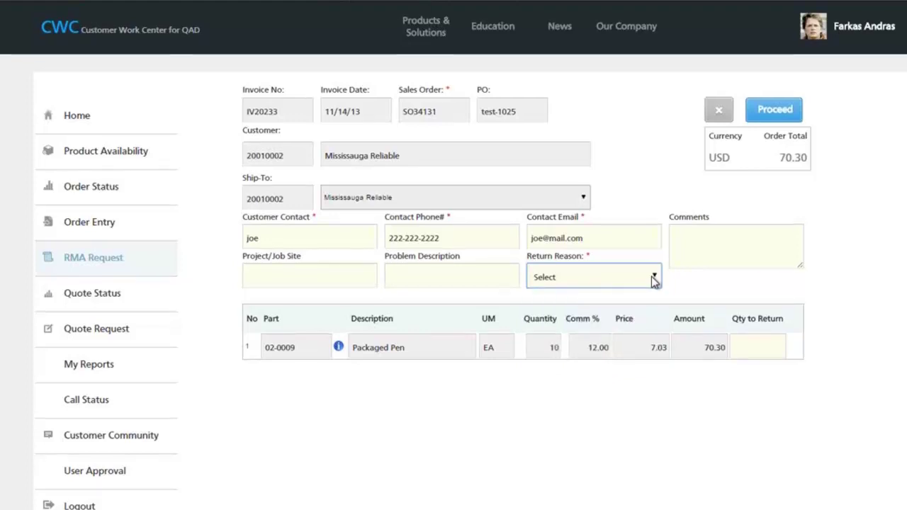
{"action": "left_click", "coordinate": [655, 283]}
{"action": "left_click", "coordinate": [587, 344]}
{"action": "left_click", "coordinate": [701, 247]}
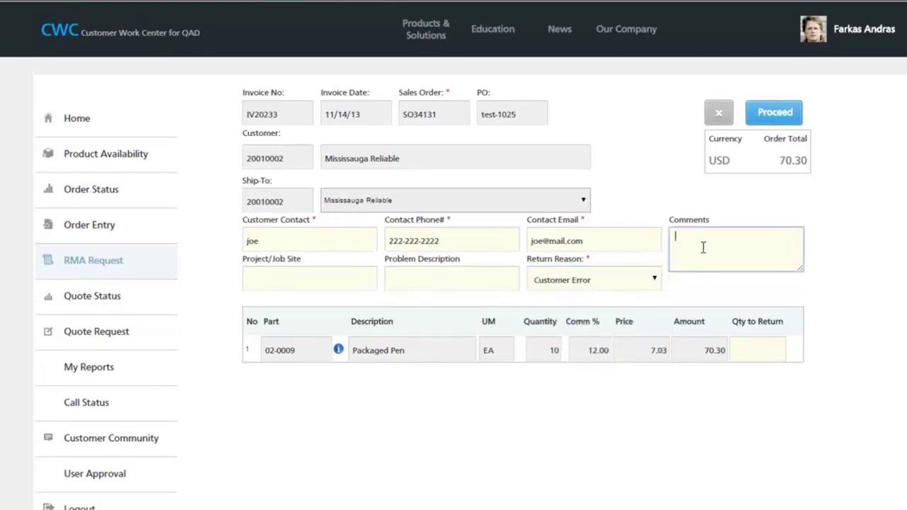
{"action": "left_click", "coordinate": [742, 343]}
{"action": "type", "text": "5"}
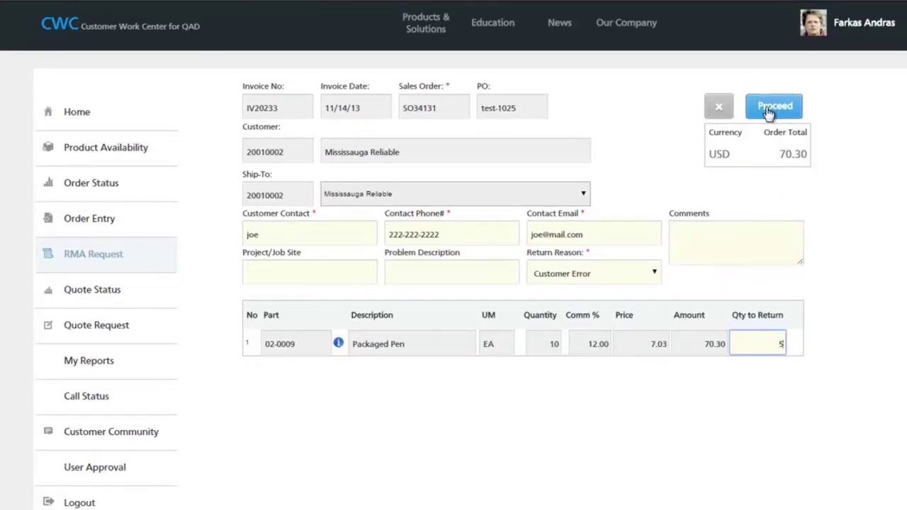
{"action": "left_click", "coordinate": [773, 106]}
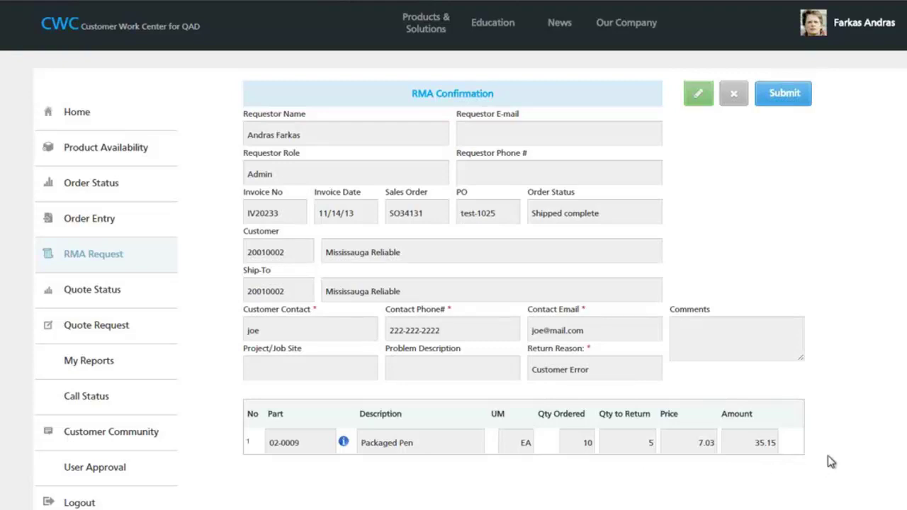
{"action": "left_click", "coordinate": [802, 97]}
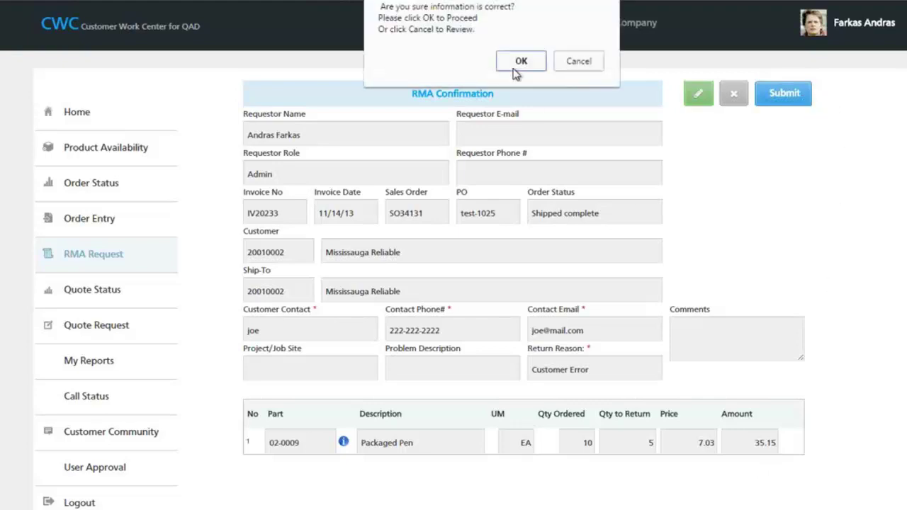
- Confirm the return as RA200072, then scroll through and close its printable RMA order
{"action": "left_click", "coordinate": [521, 62]}
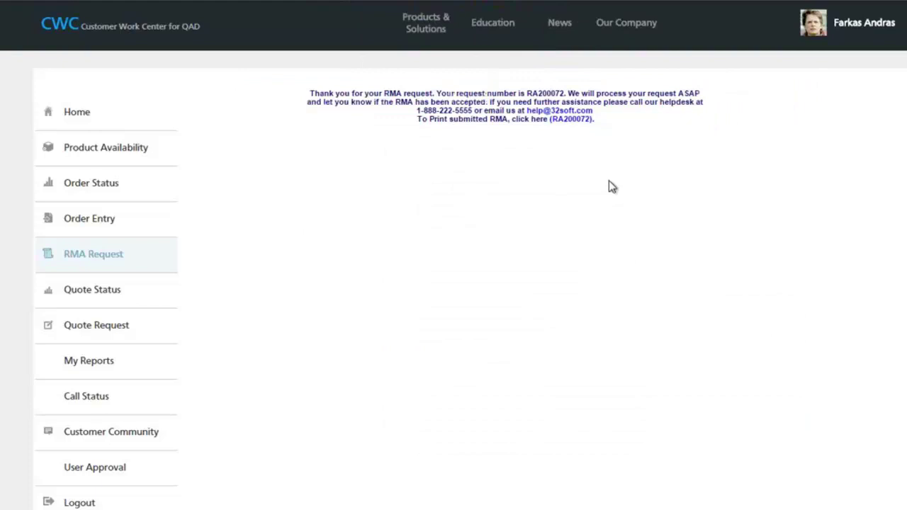
{"action": "left_click", "coordinate": [574, 121]}
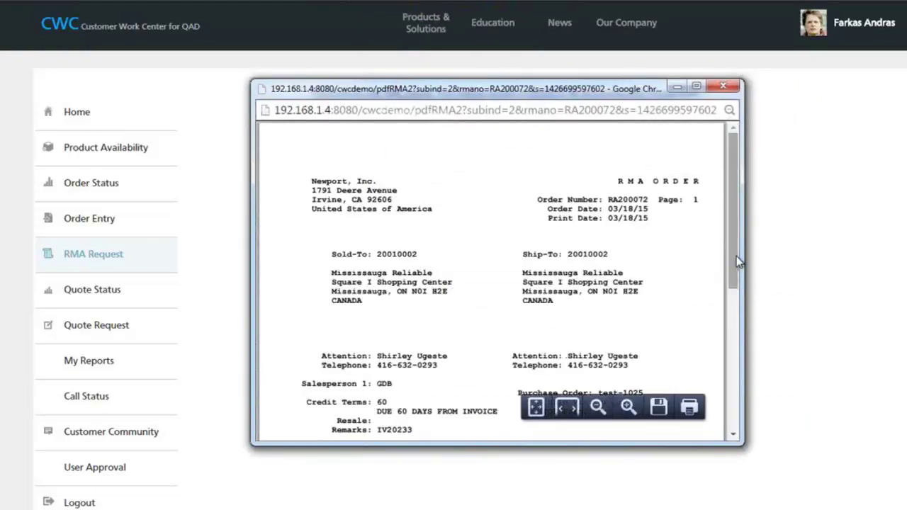
{"action": "left_click_drag", "start_coordinate": [735, 265], "coordinate": [737, 402]}
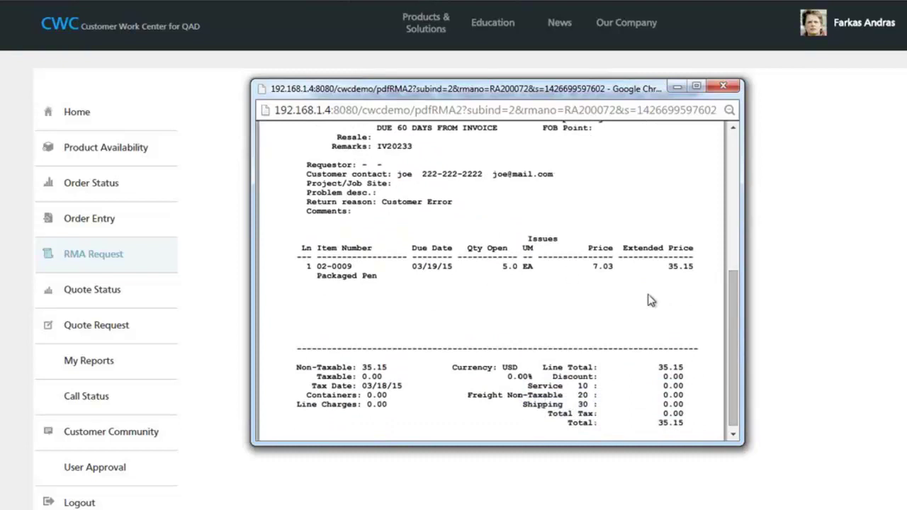
{"action": "scroll", "coordinate": [733, 277], "scroll_direction": "up", "scroll_amount": 4}
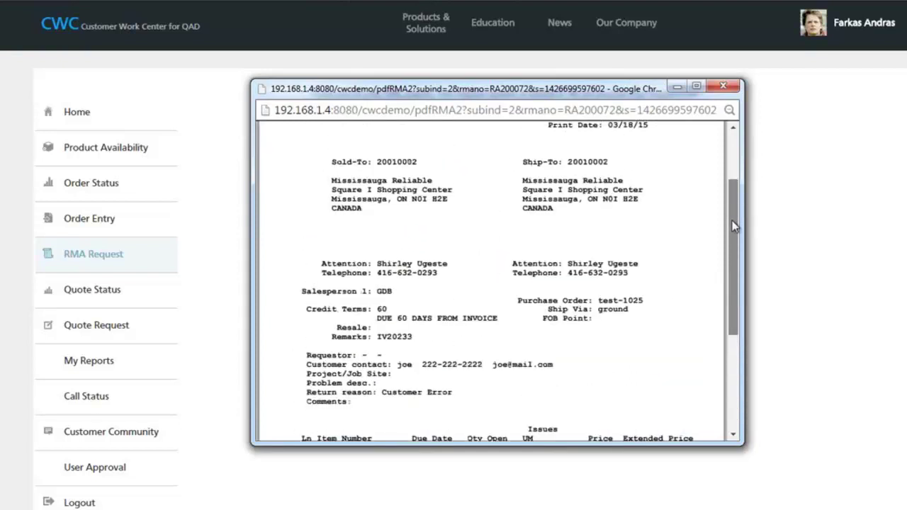
{"action": "left_click", "coordinate": [733, 89]}
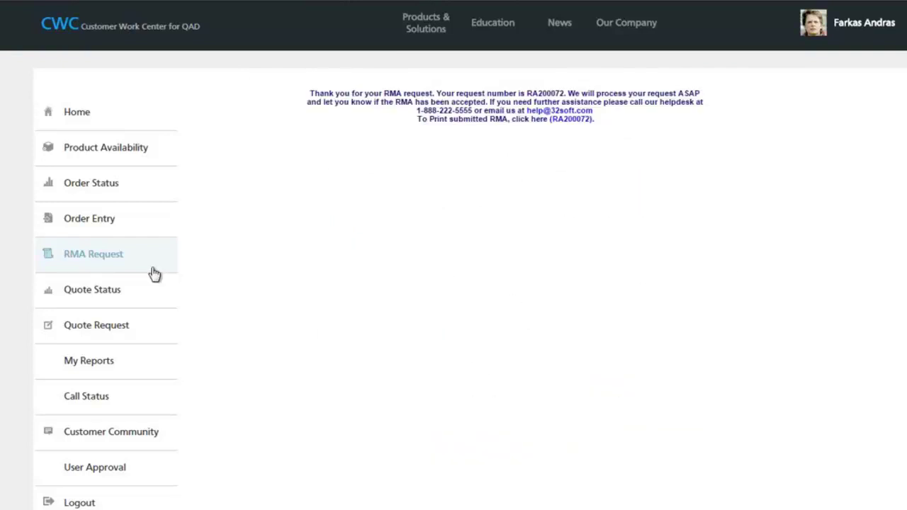
- Search the orders for item 02-0005, then go to the My Reports page
{"action": "left_click", "coordinate": [95, 263]}
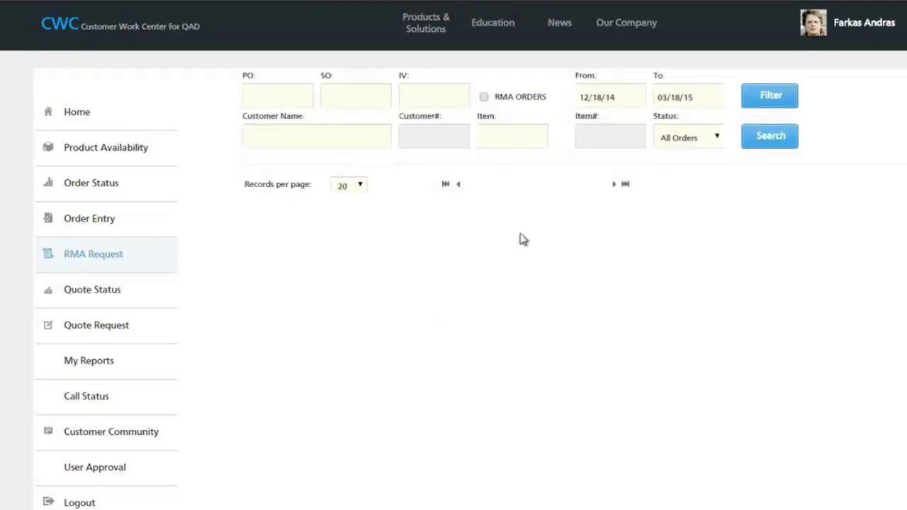
{"action": "left_click", "coordinate": [501, 138]}
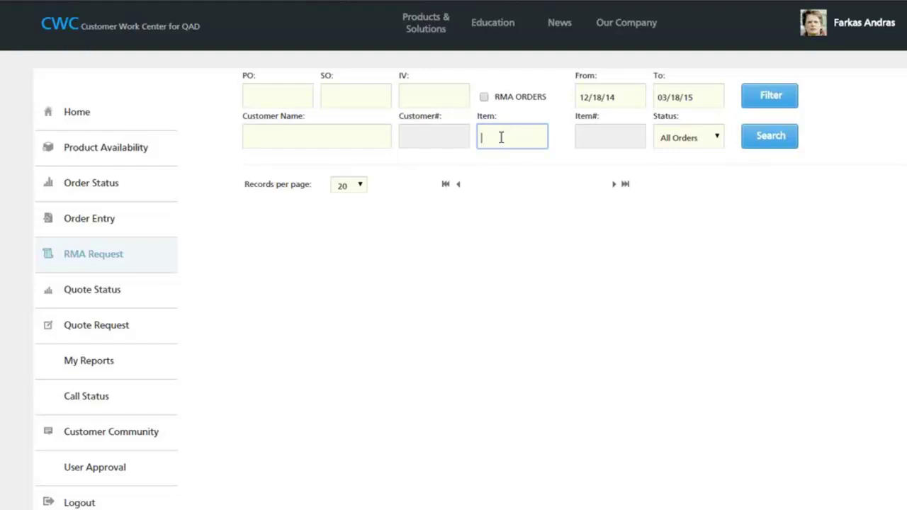
{"action": "left_click", "coordinate": [501, 137]}
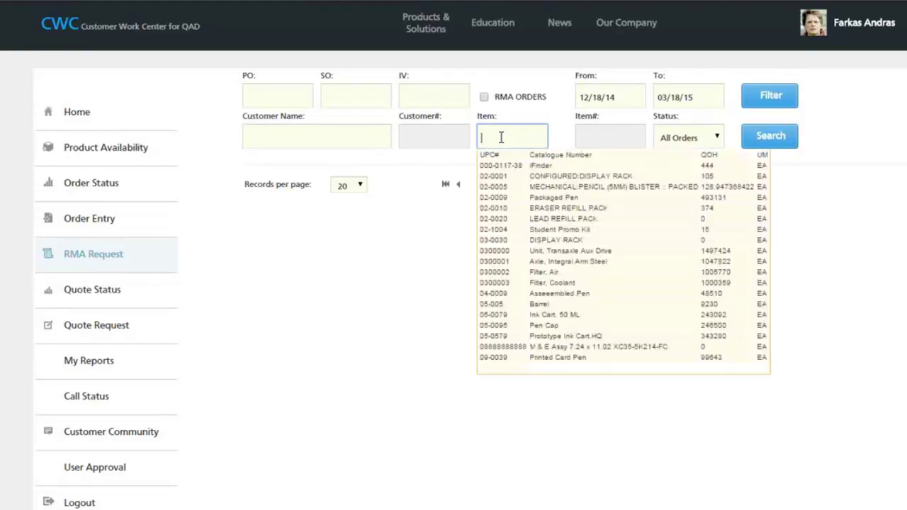
{"action": "left_click", "coordinate": [527, 188]}
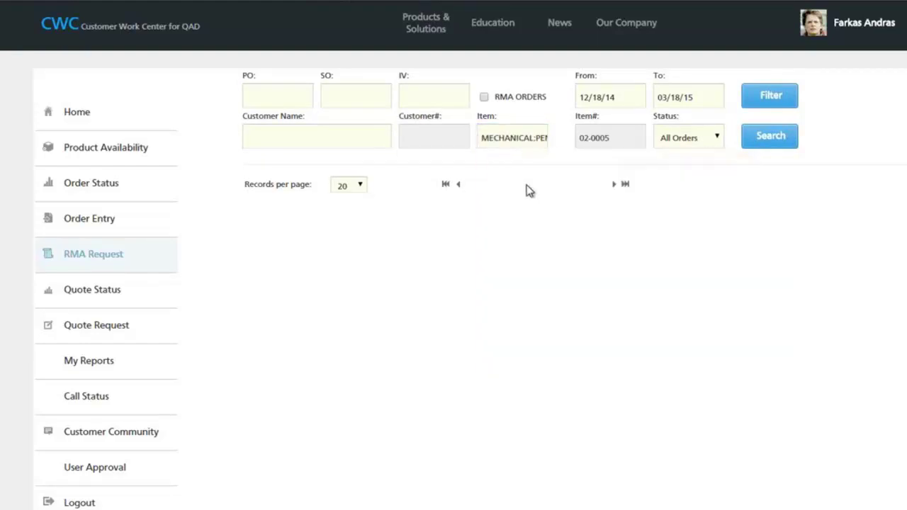
{"action": "left_click", "coordinate": [767, 146]}
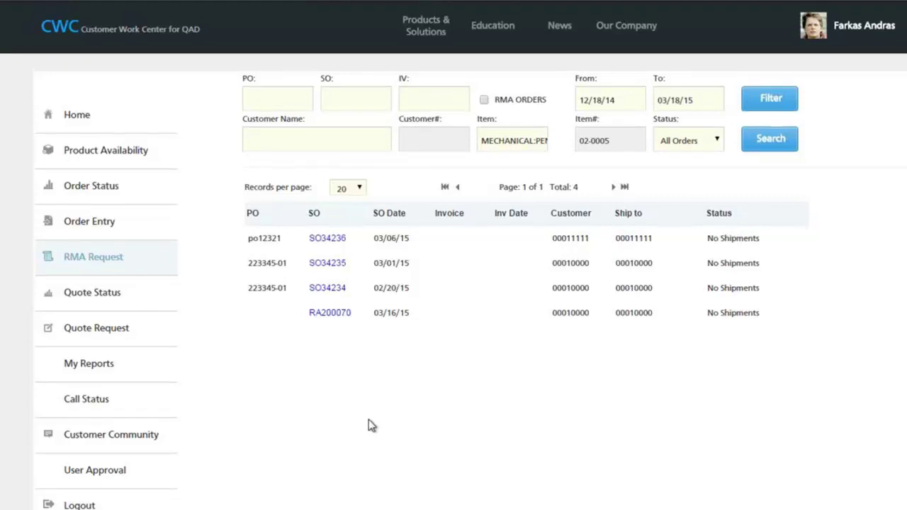
{"action": "left_click", "coordinate": [99, 366]}
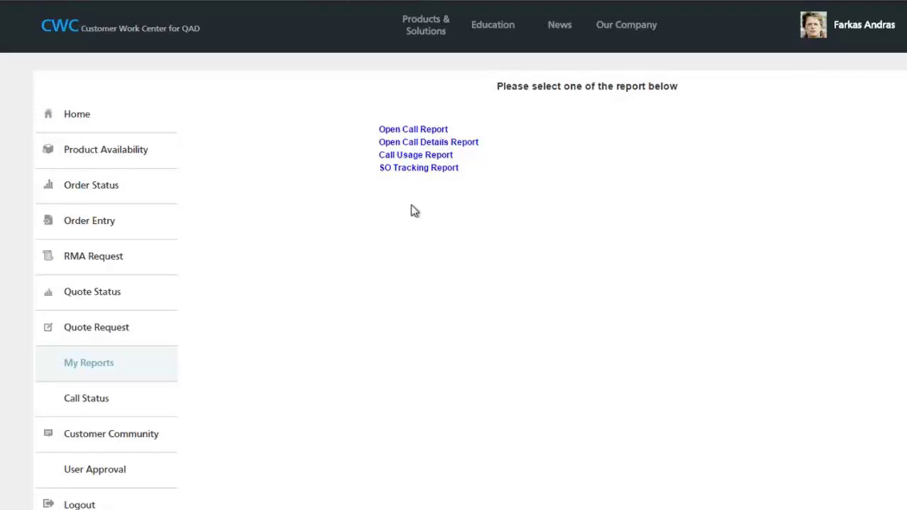
- Inspect the SO Tracking Report's Report Type options, then go to the User Approval list
{"action": "left_click", "coordinate": [421, 174]}
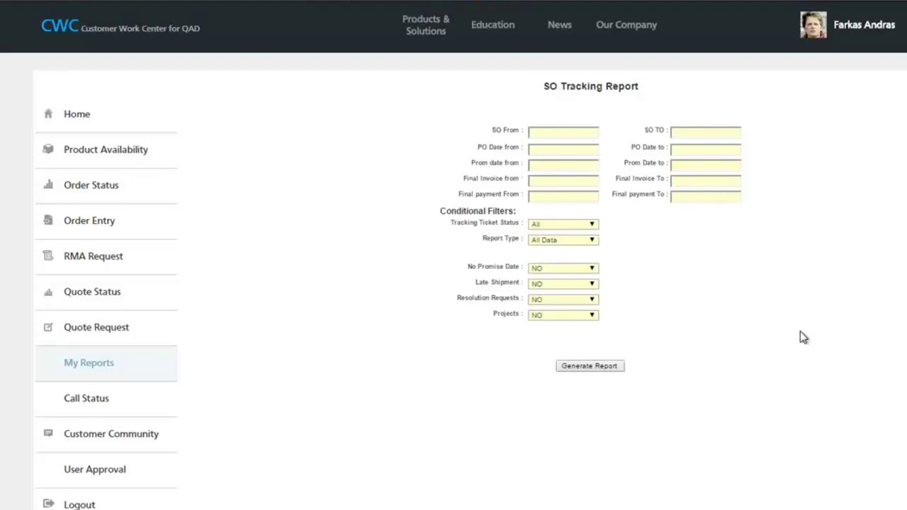
{"action": "left_click", "coordinate": [592, 241]}
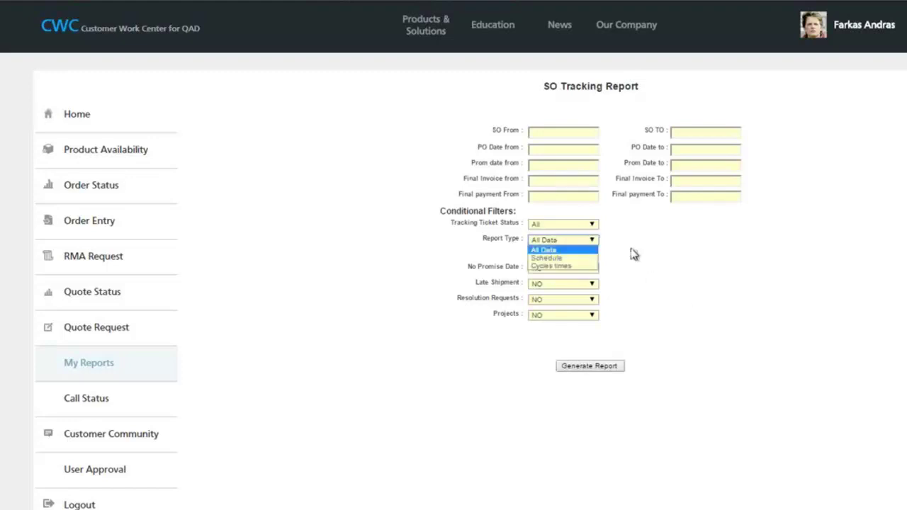
{"action": "left_click", "coordinate": [775, 324]}
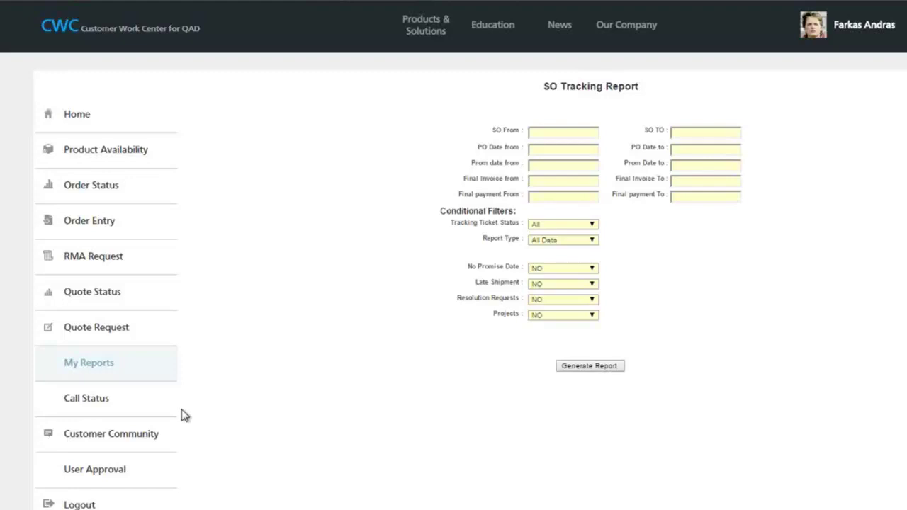
{"action": "left_click", "coordinate": [116, 368]}
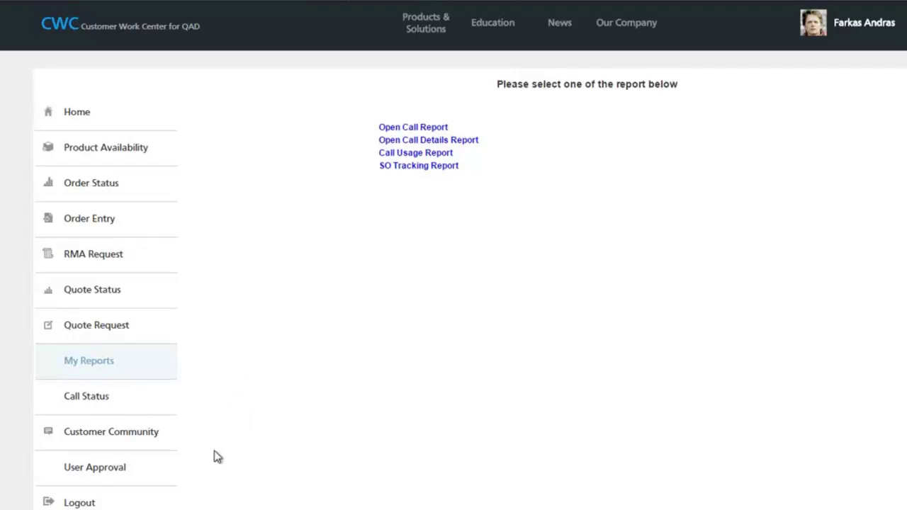
{"action": "scroll", "coordinate": [216, 456], "scroll_direction": "down", "scroll_amount": 2}
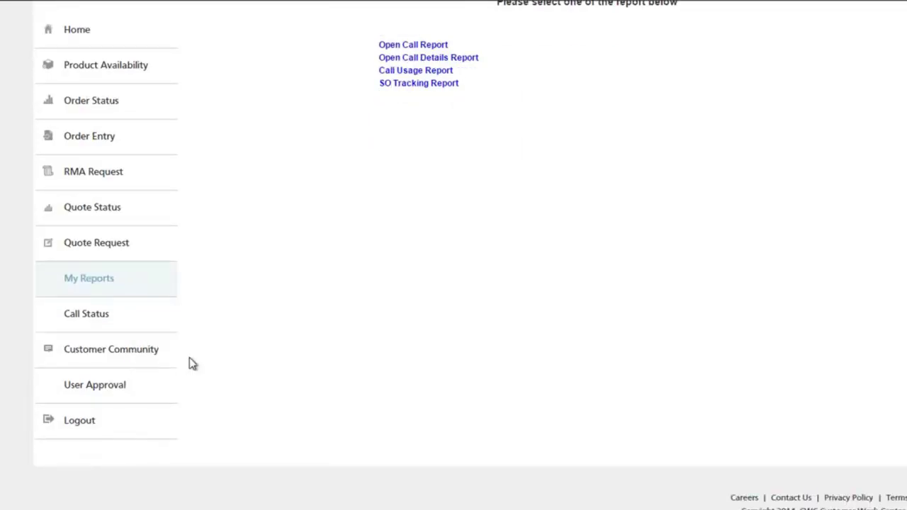
{"action": "scroll", "coordinate": [267, 361], "scroll_direction": "up", "scroll_amount": 1}
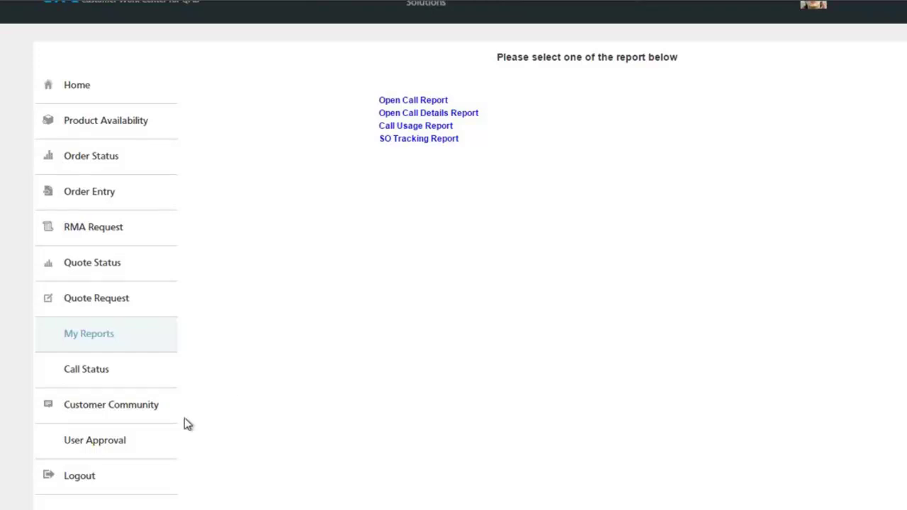
{"action": "left_click", "coordinate": [115, 442]}
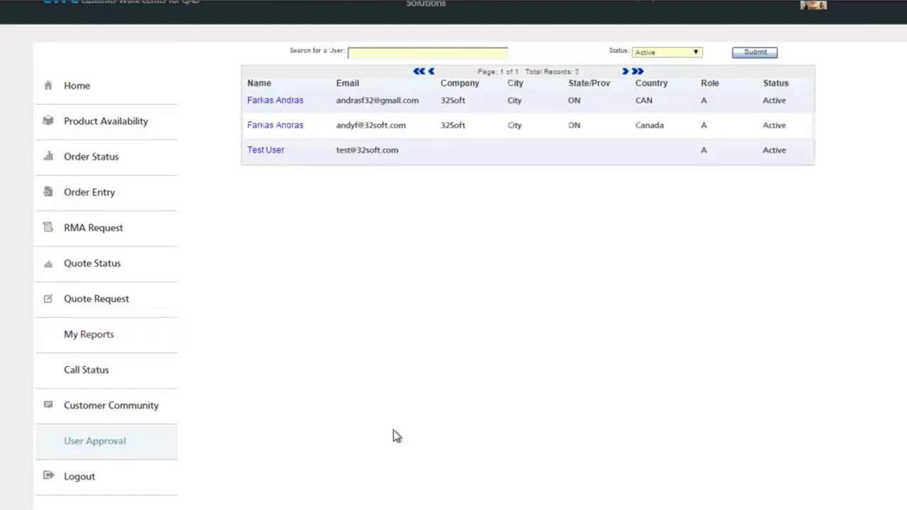
- Switch to the Excel Security role permissions sheet from the User Approval page
{"action": "scroll", "coordinate": [395, 436], "scroll_direction": "up", "scroll_amount": 1}
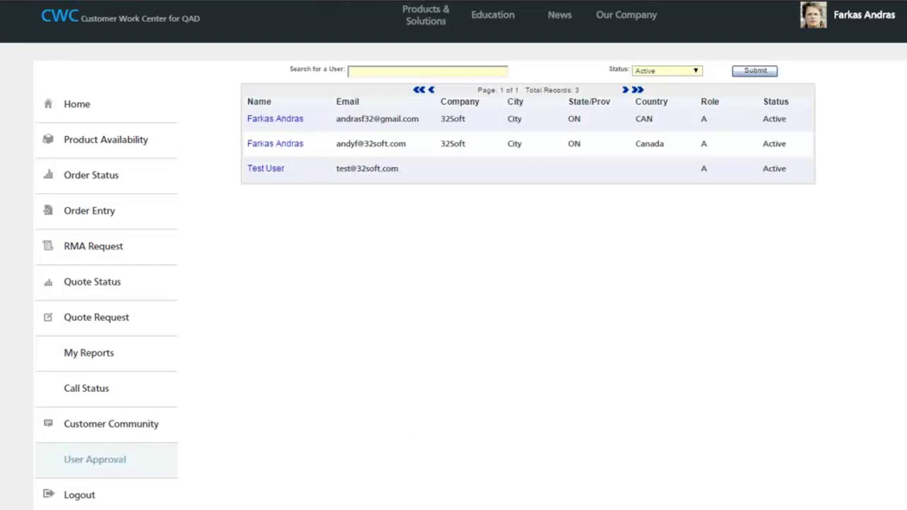
{"action": "key", "text": "alt+Tab"}
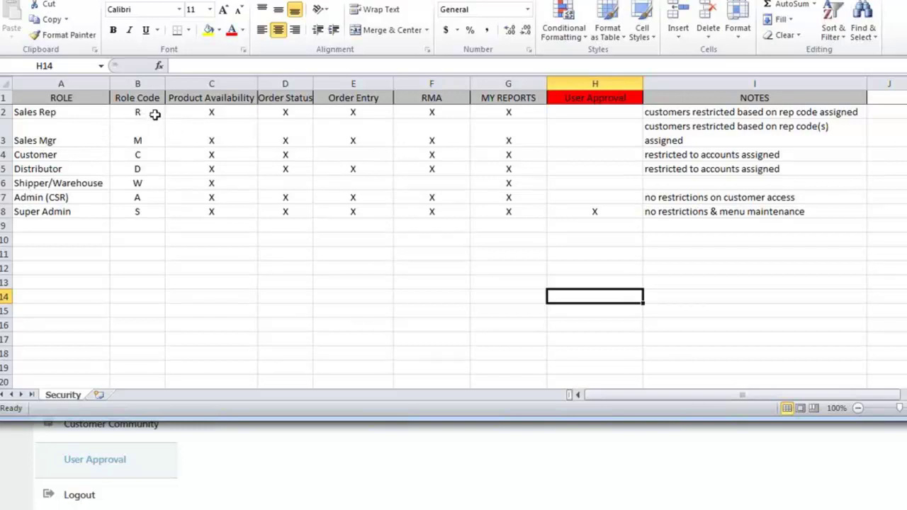
- Review the Sales Rep permissions in B2 and C2:G2, then minimize Excel back to CWC
{"action": "left_click", "coordinate": [155, 114]}
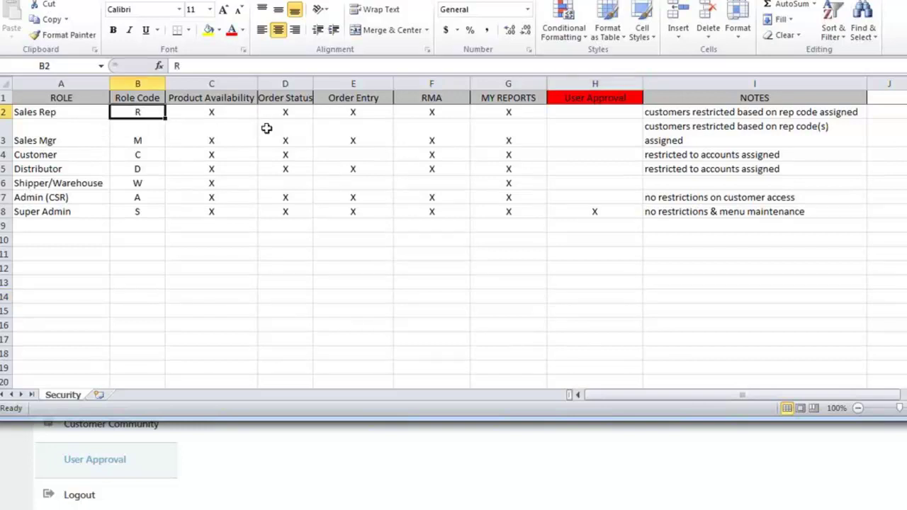
{"action": "left_click", "coordinate": [244, 116]}
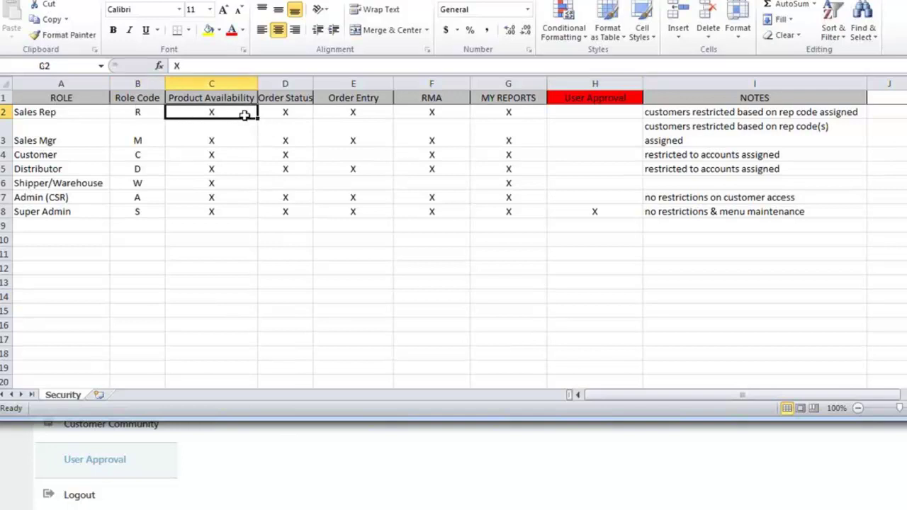
{"action": "left_click_drag", "start_coordinate": [247, 115], "coordinate": [509, 114]}
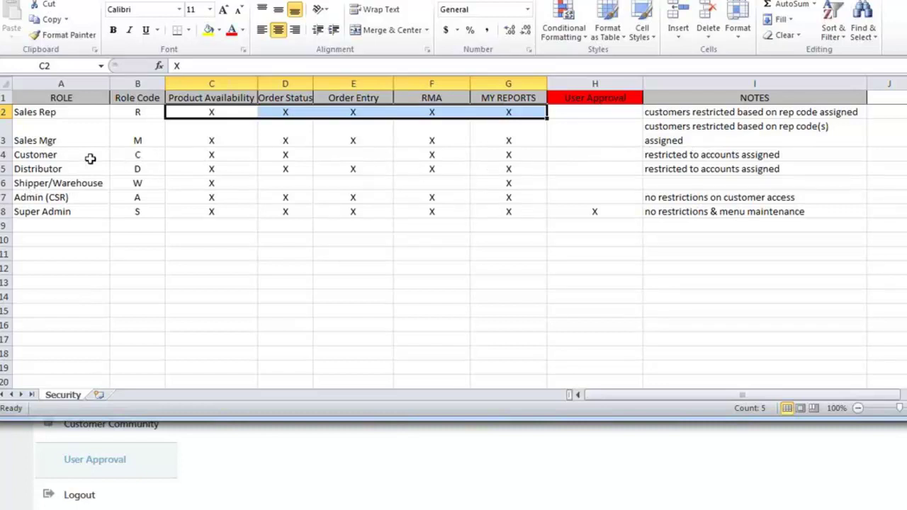
{"action": "left_click", "coordinate": [353, 156]}
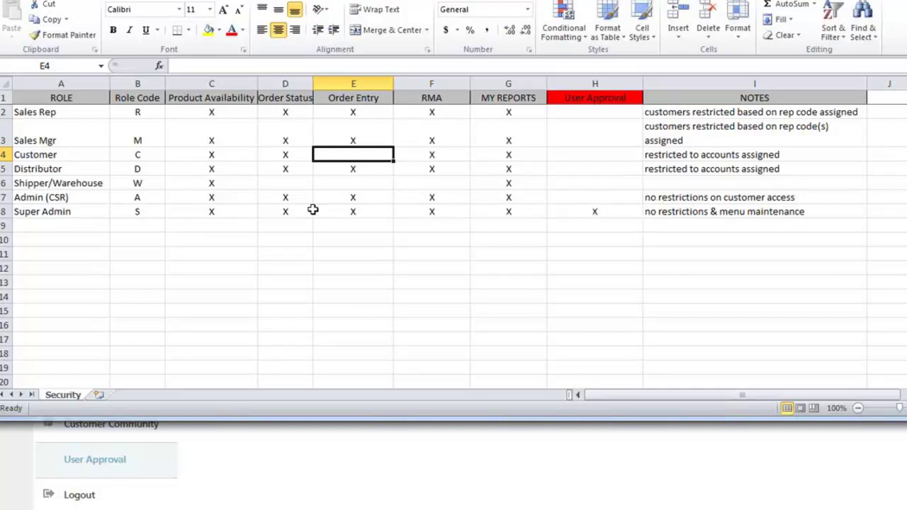
{"action": "left_click", "coordinate": [357, 474]}
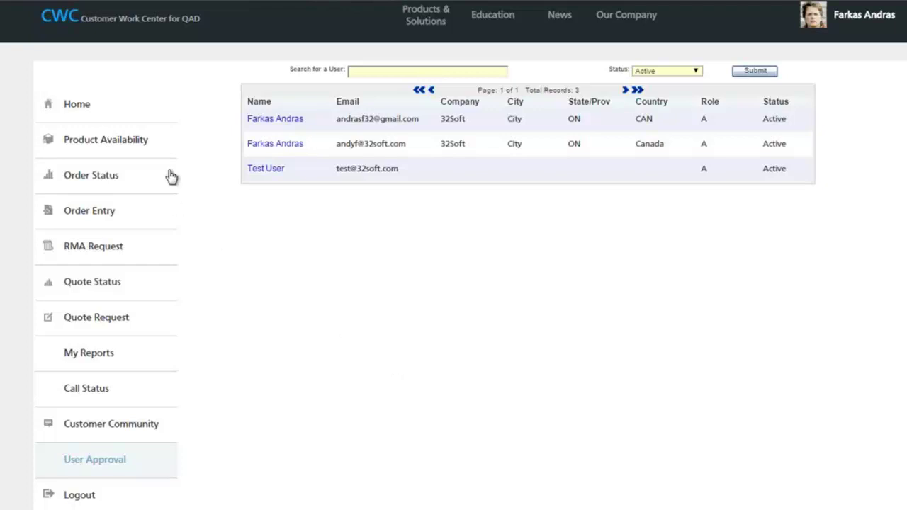
- Give Test User the Sales Rep role and assign sales rep GDB
{"action": "left_click", "coordinate": [270, 177]}
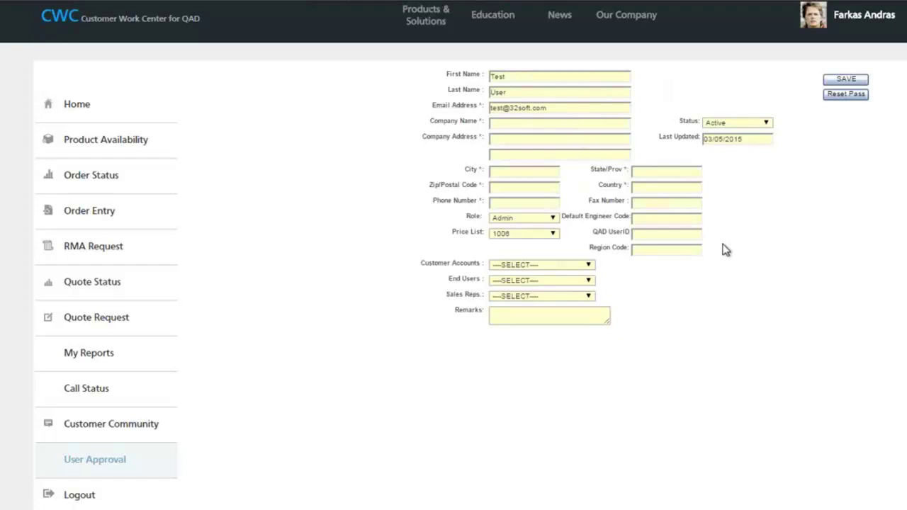
{"action": "left_click", "coordinate": [555, 220]}
{"action": "left_click", "coordinate": [555, 220]}
{"action": "left_click", "coordinate": [537, 243]}
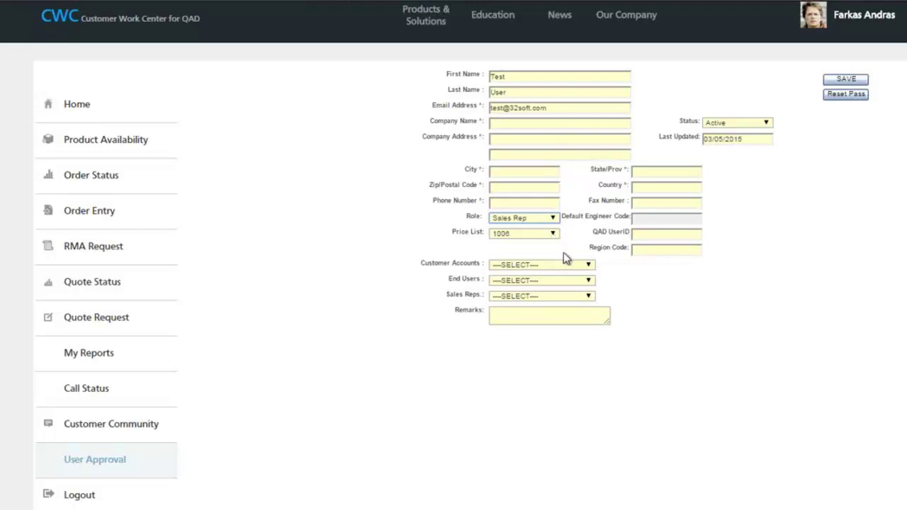
{"action": "left_click", "coordinate": [589, 297]}
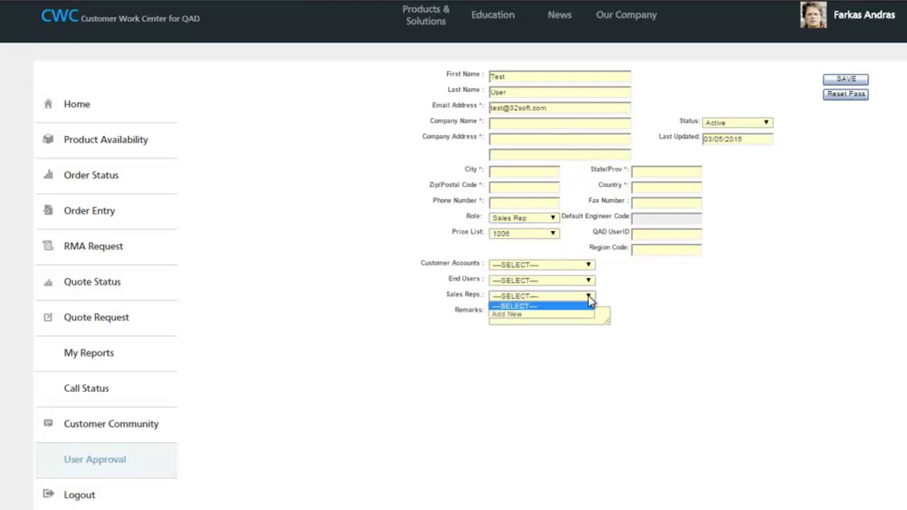
{"action": "left_click", "coordinate": [532, 314]}
{"action": "left_click", "coordinate": [732, 299]}
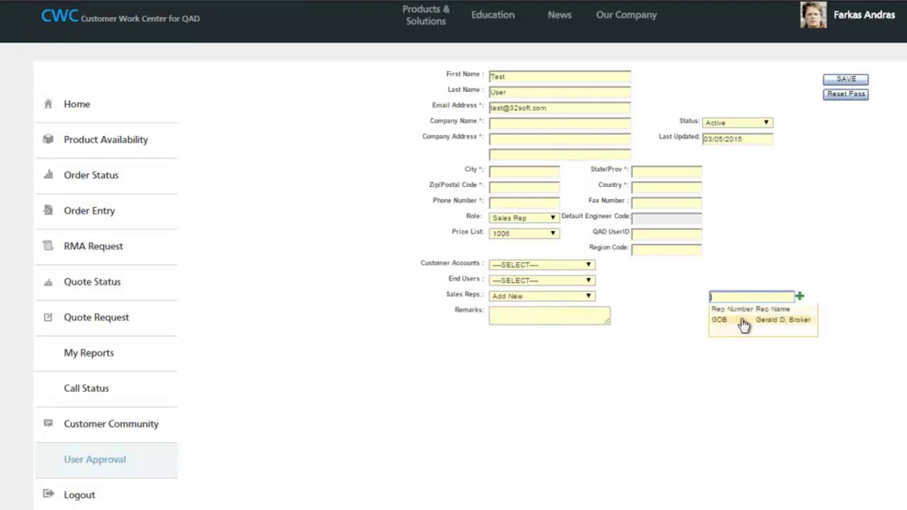
{"action": "left_click", "coordinate": [748, 319]}
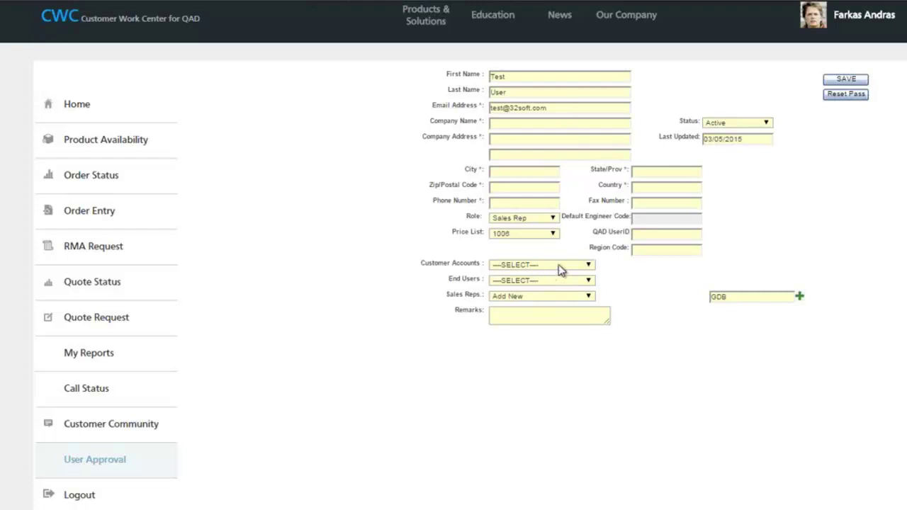
- Add the consigned inventory customer as Test User's customer account
{"action": "left_click", "coordinate": [590, 266]}
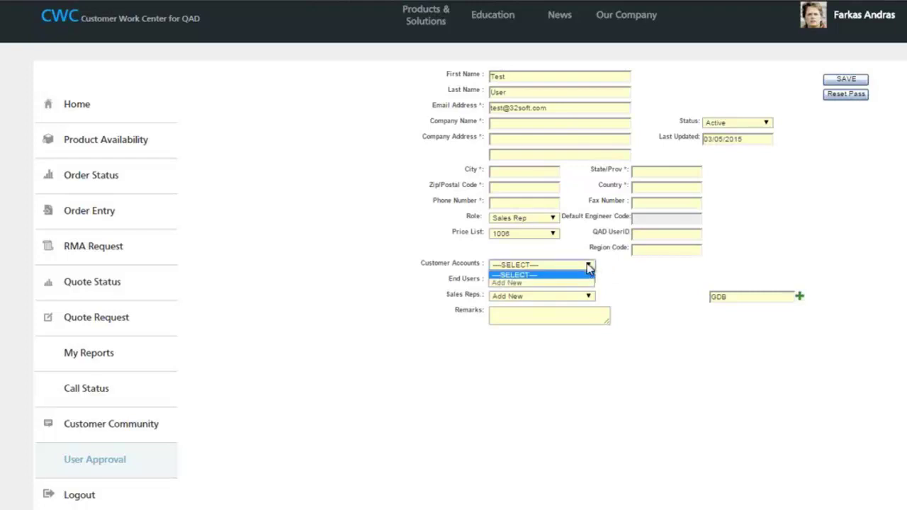
{"action": "left_click", "coordinate": [534, 282]}
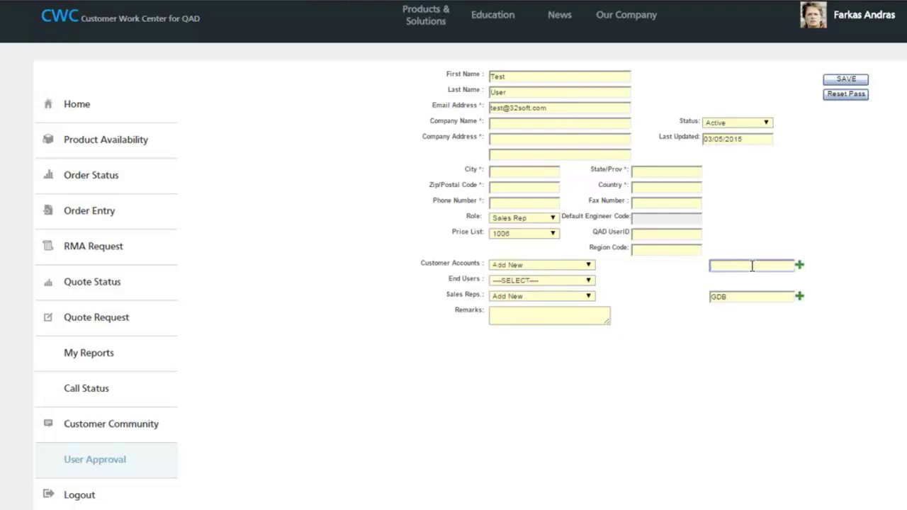
{"action": "left_click", "coordinate": [753, 266]}
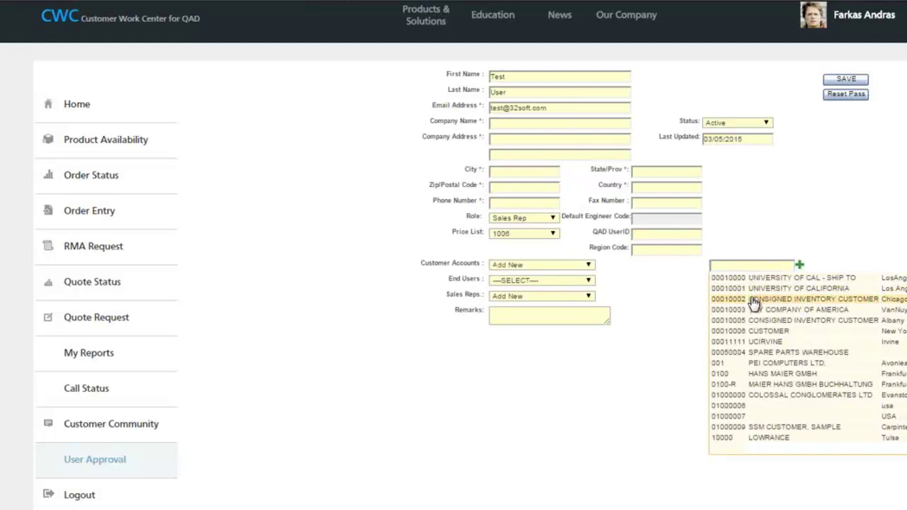
{"action": "left_click", "coordinate": [755, 300]}
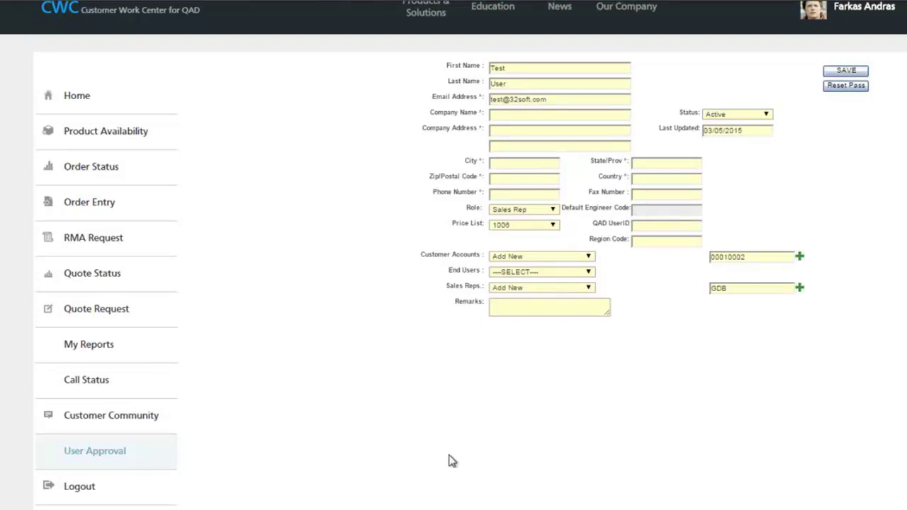
{"action": "left_click", "coordinate": [85, 97]}
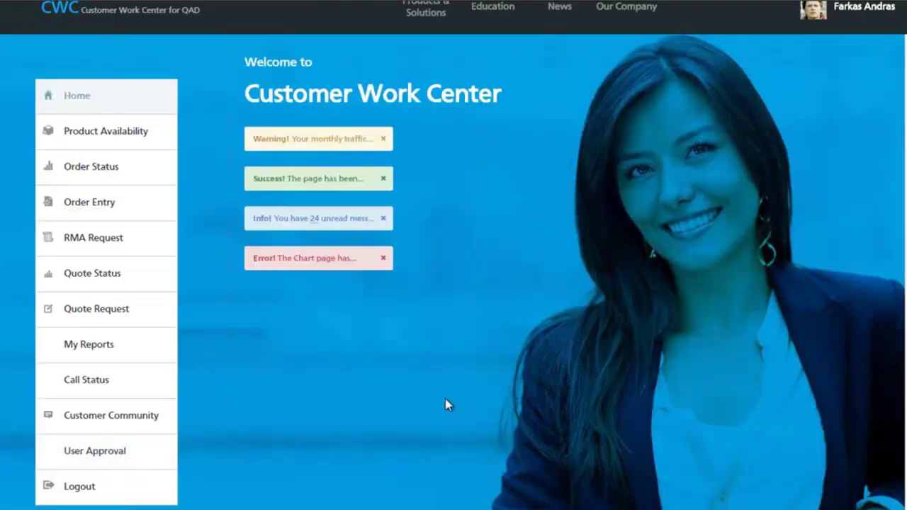